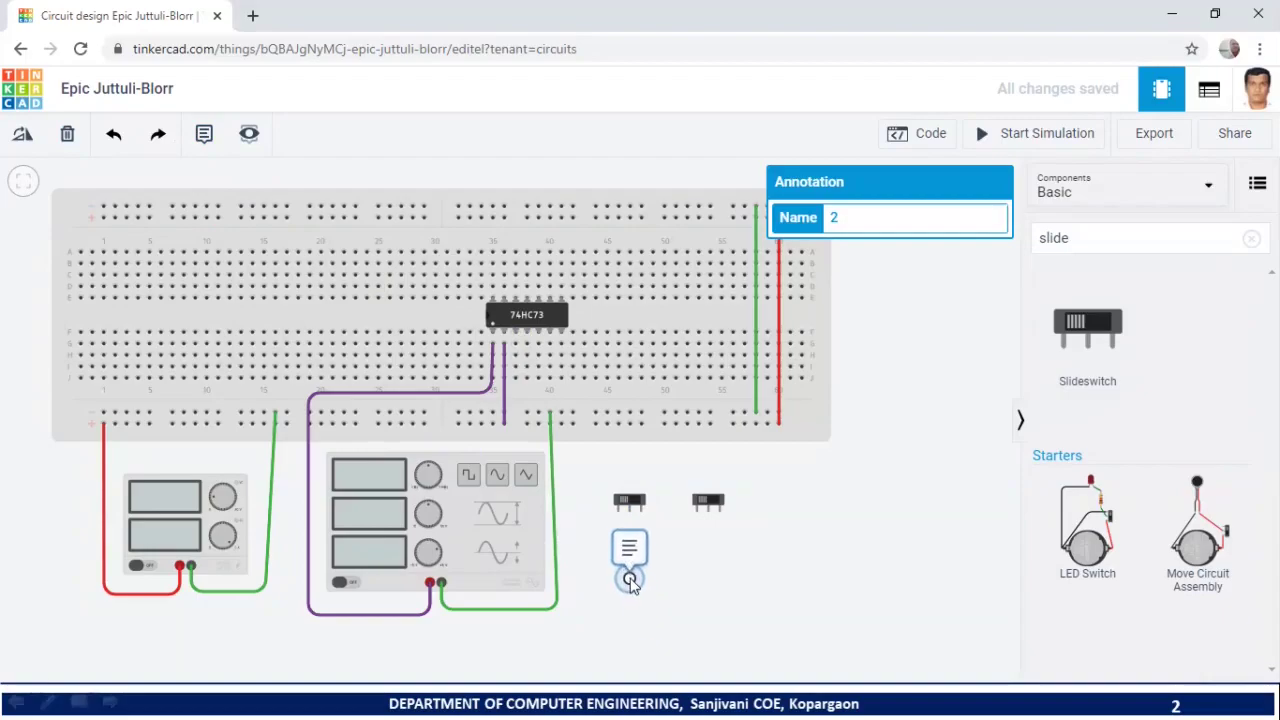
Relabel the note on the left slide switch as J
left_click(632, 549)
left_click(630, 548)
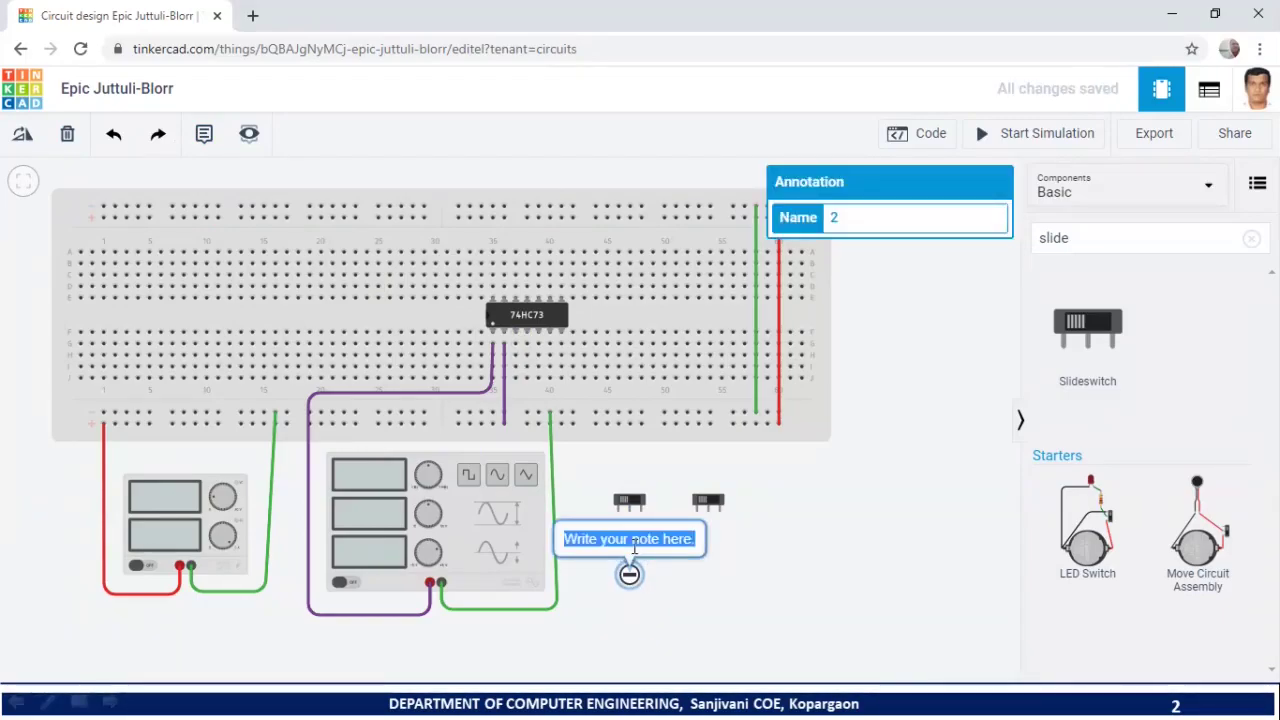
key("BackSpace")
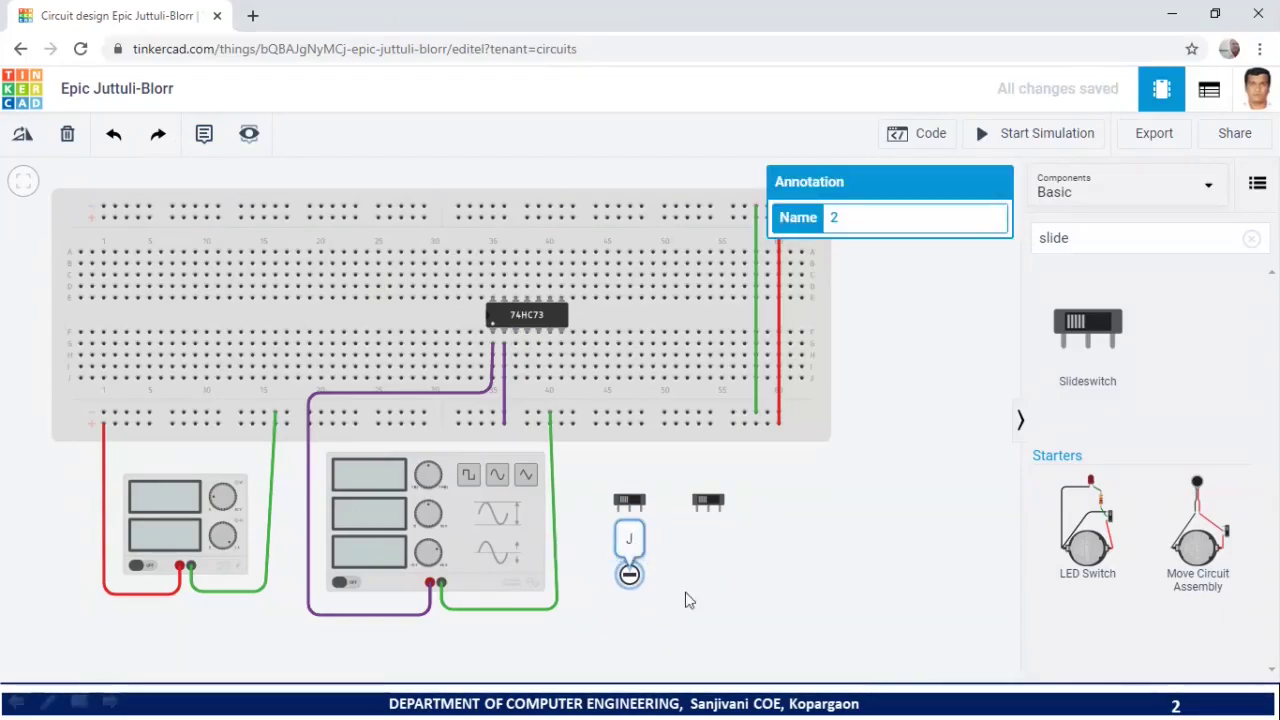
left_click(690, 545)
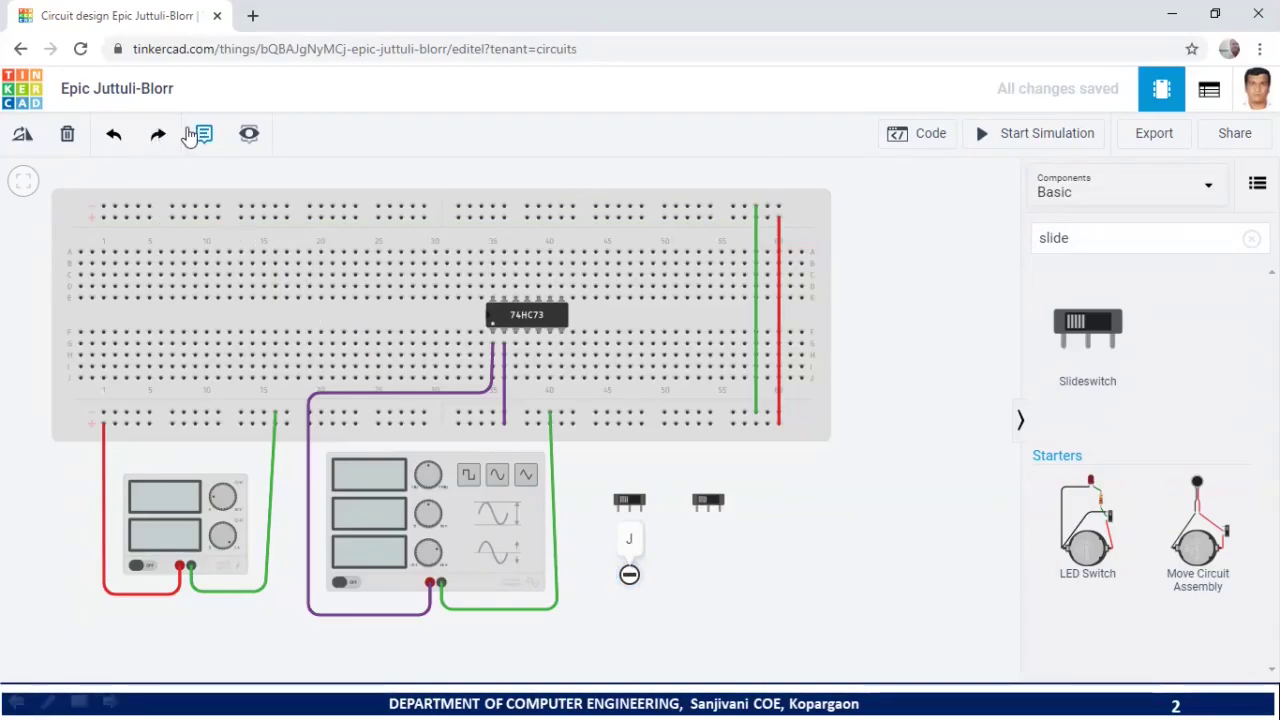
Add a new note labelled K below the right slide switch
left_click(204, 138)
left_click(709, 557)
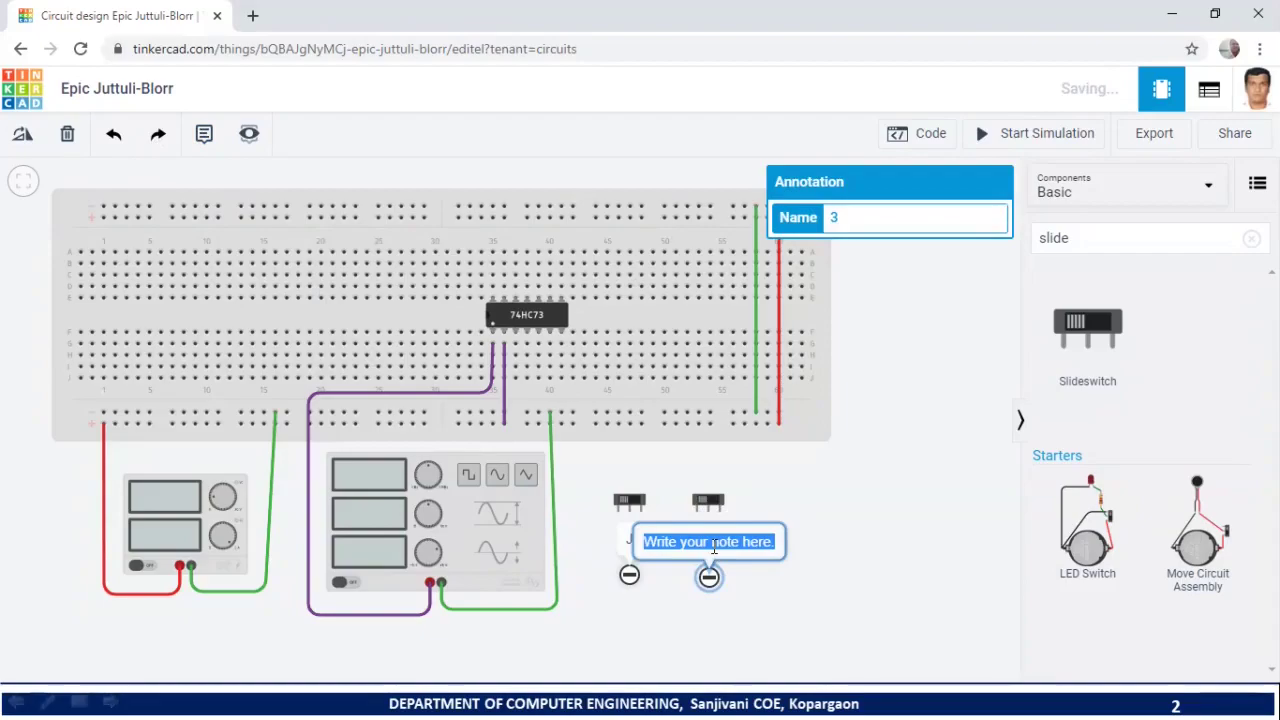
type("K")
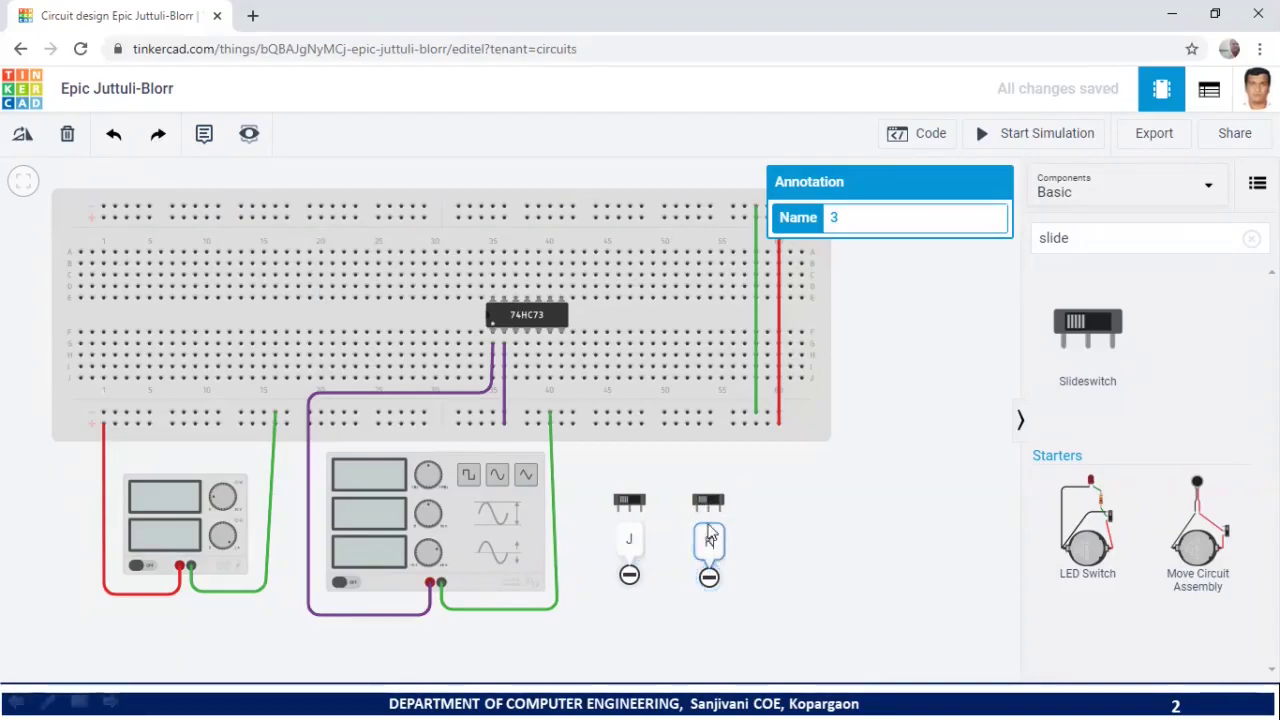
left_click(806, 577)
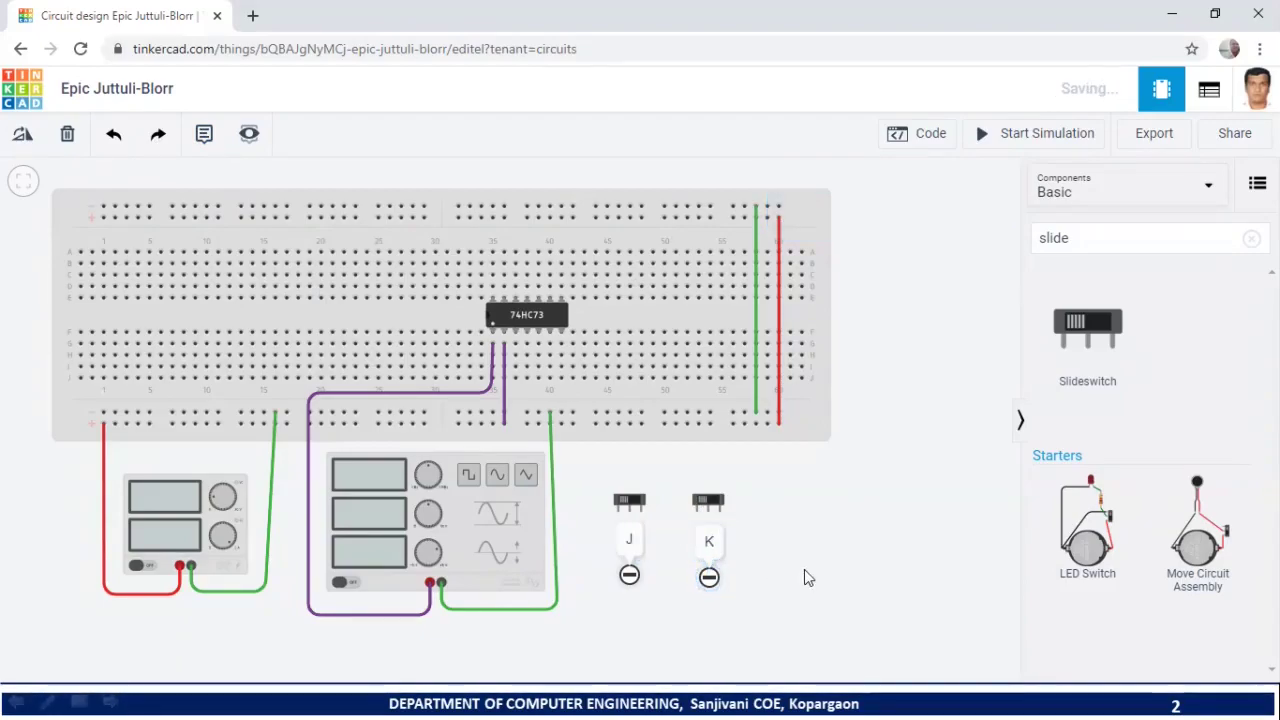
Wire switch J's two terminals to the bottom rails, the first lead red and the second green
left_click(615, 511)
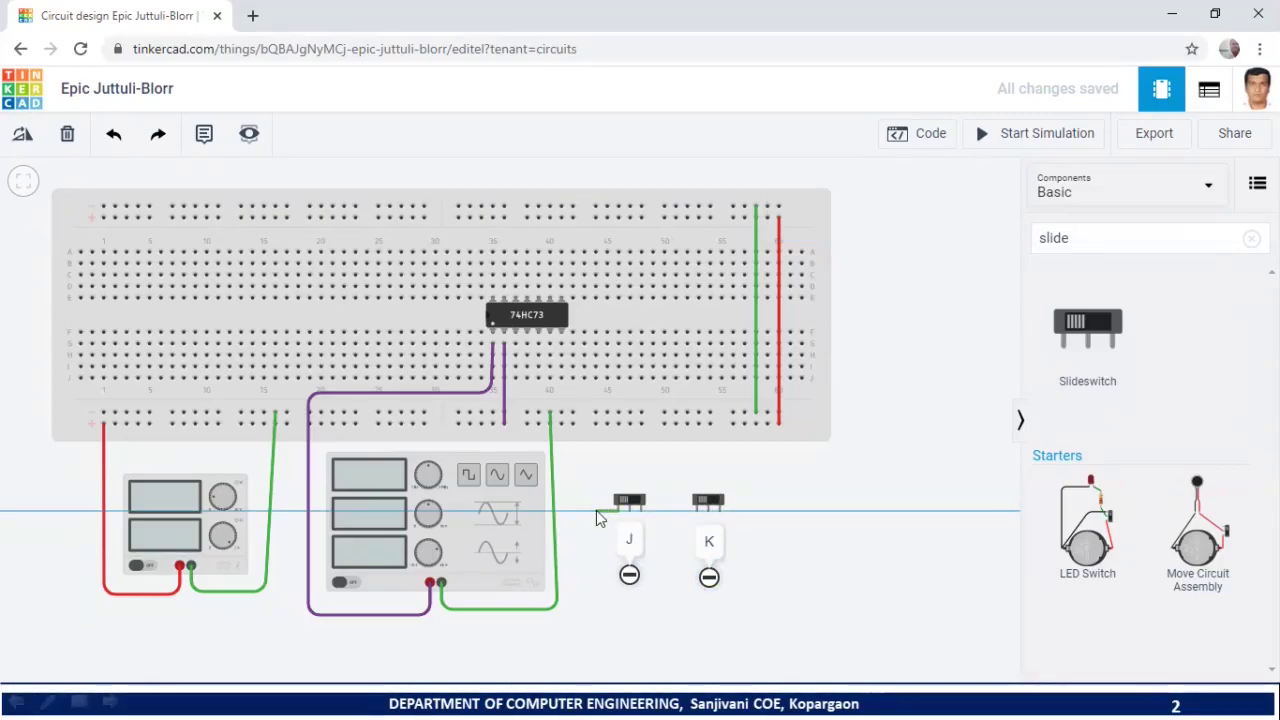
left_click(597, 510)
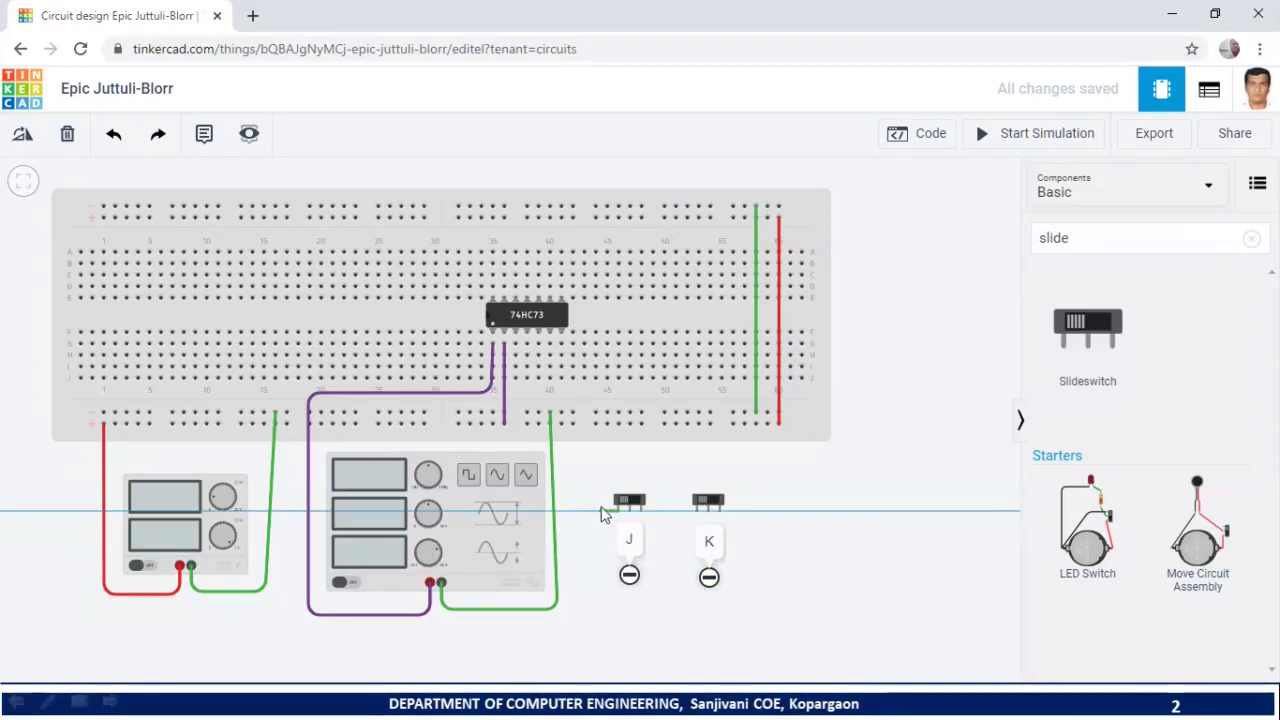
left_click(597, 425)
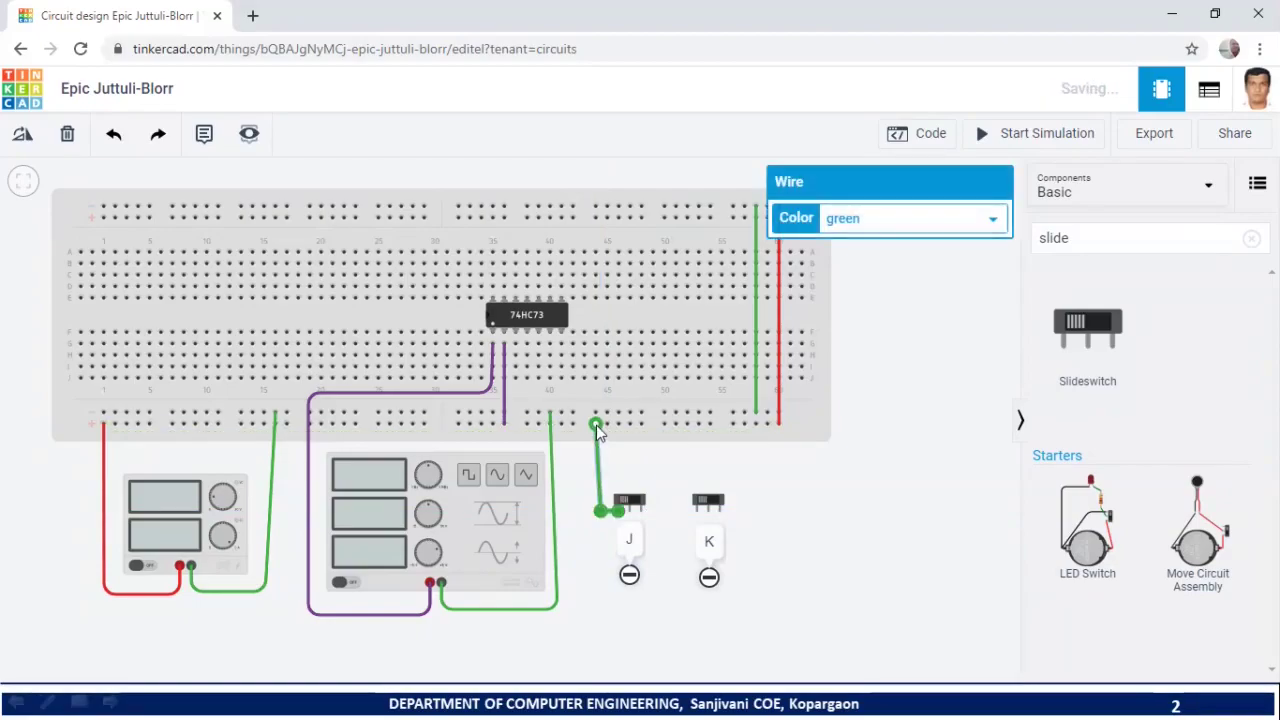
left_click(897, 220)
left_click(857, 254)
left_click(851, 434)
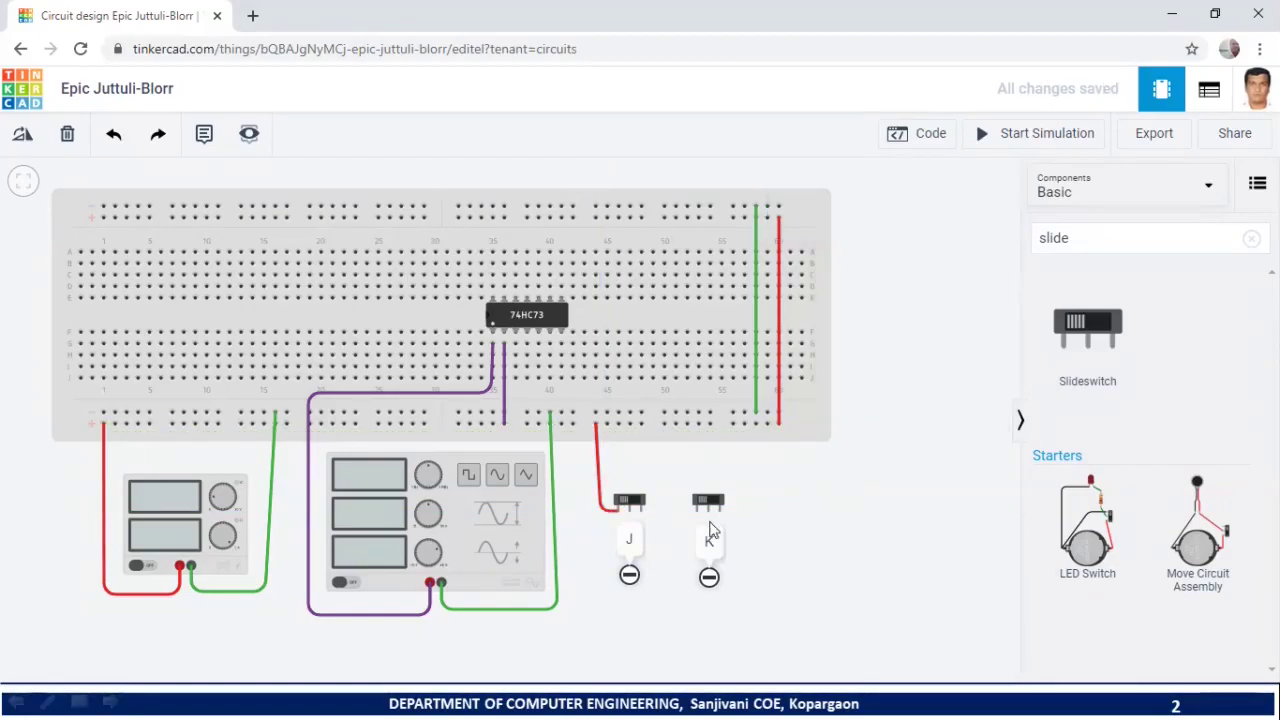
left_click(640, 510)
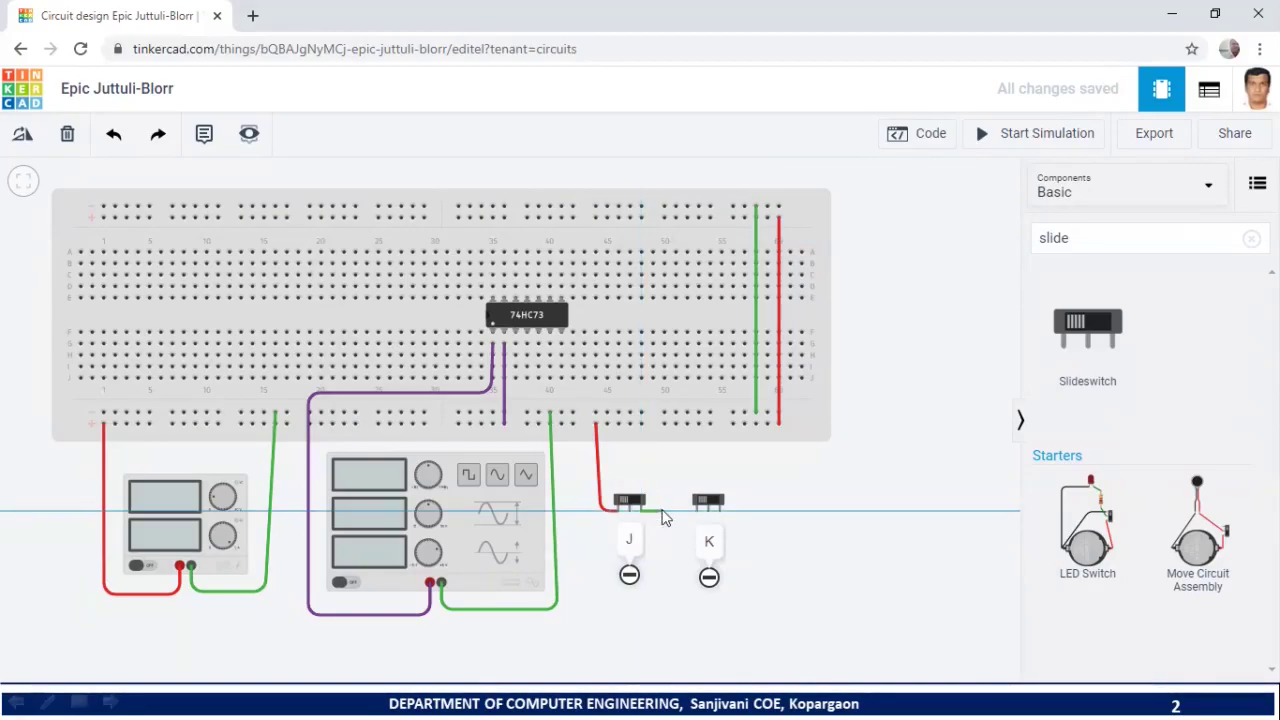
left_click(674, 510)
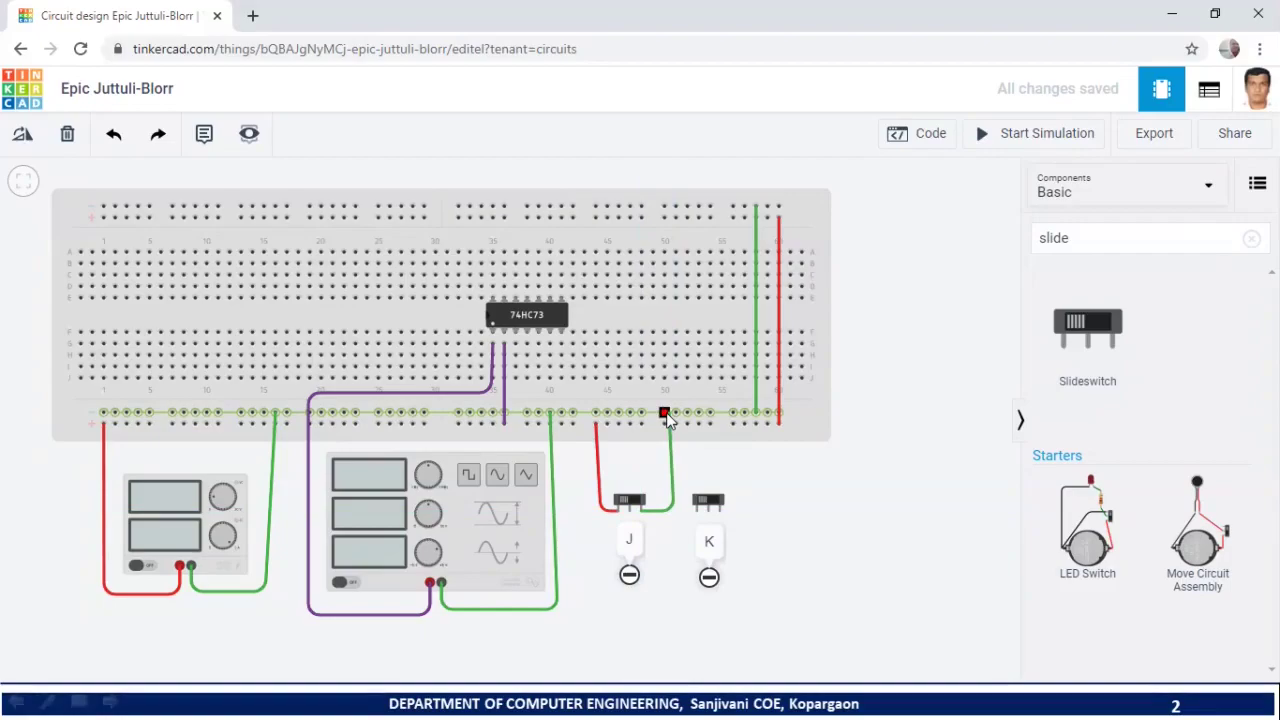
left_click(666, 414)
left_click(831, 464)
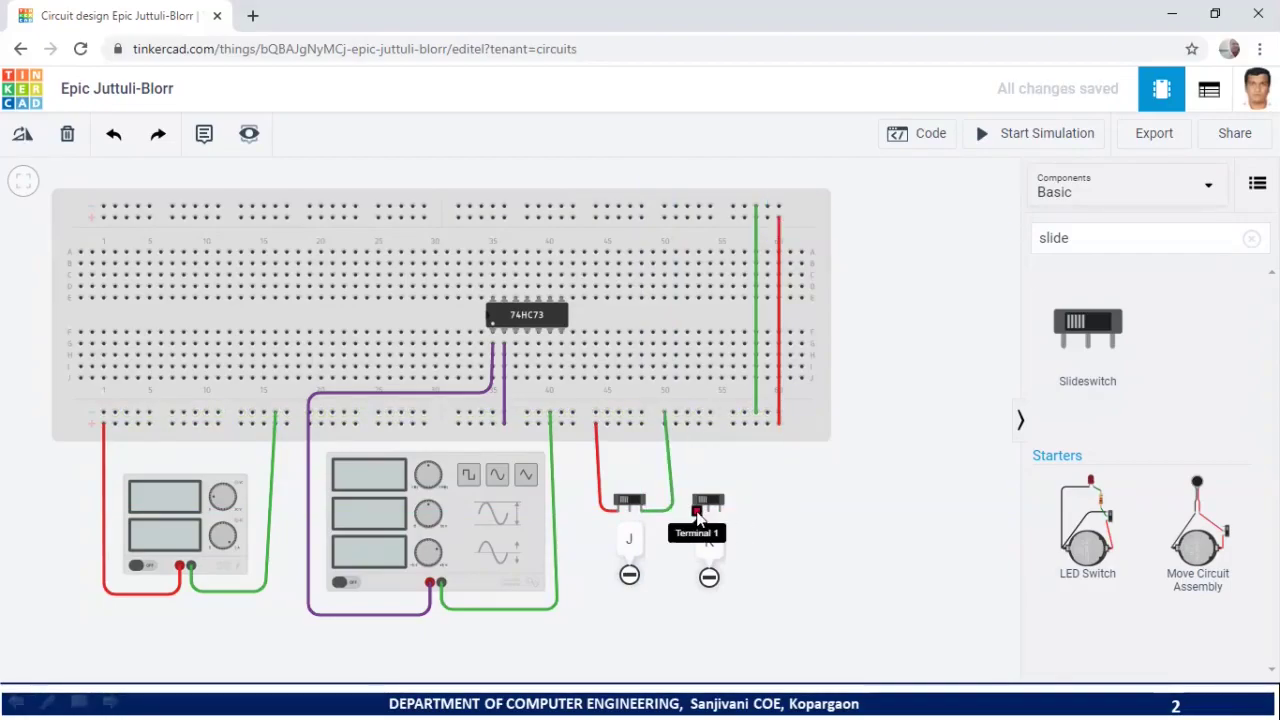
Wire switch K's two terminals to the bottom rails, recolouring its first-terminal wire red
left_click(696, 511)
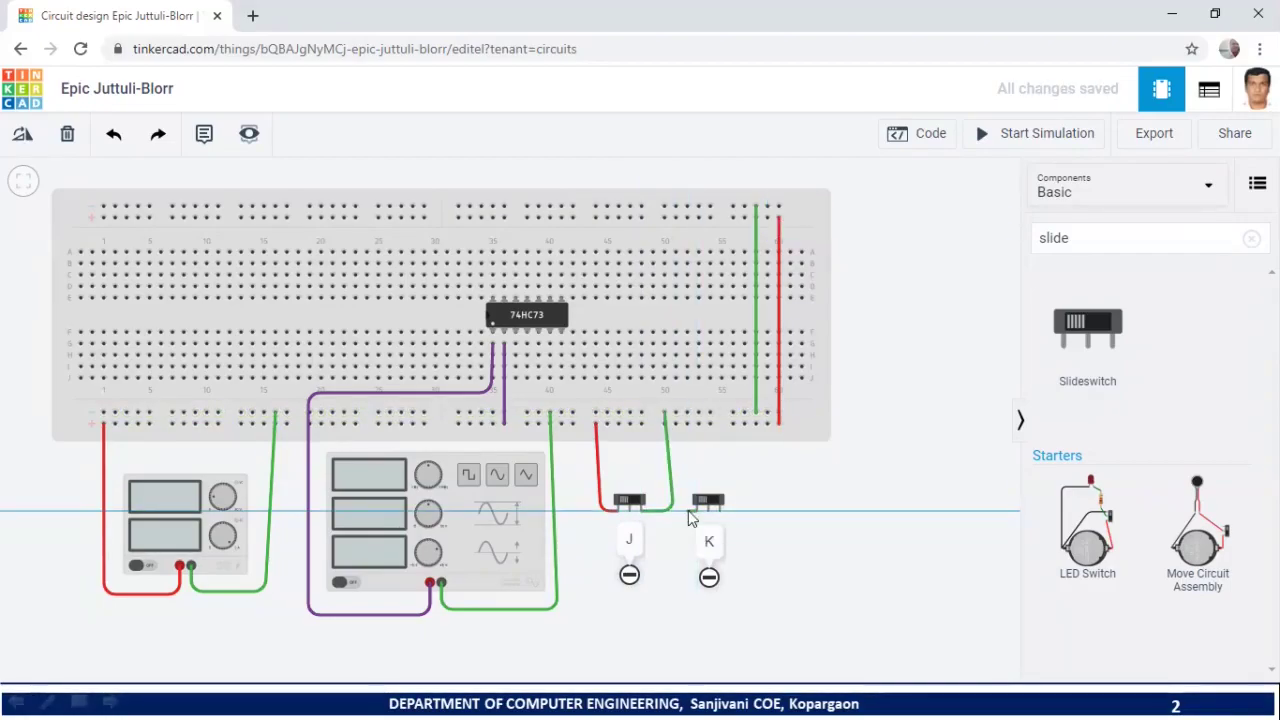
left_click(686, 424)
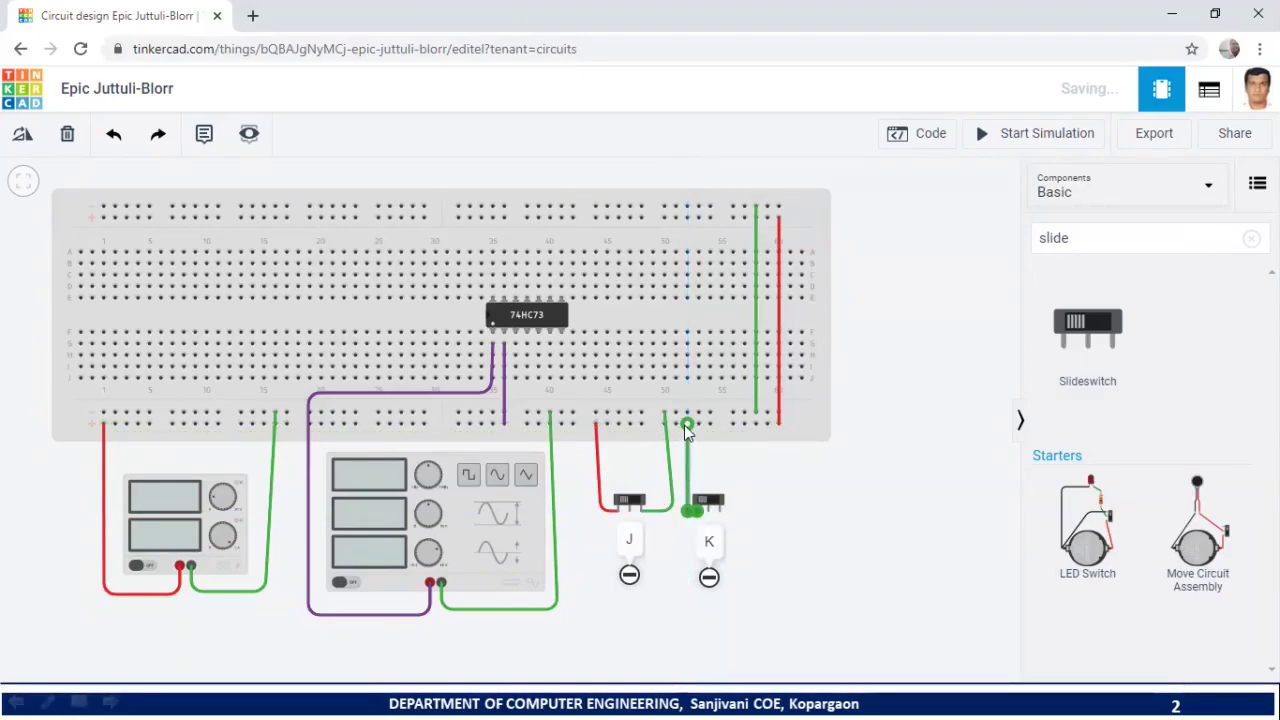
left_click(743, 513)
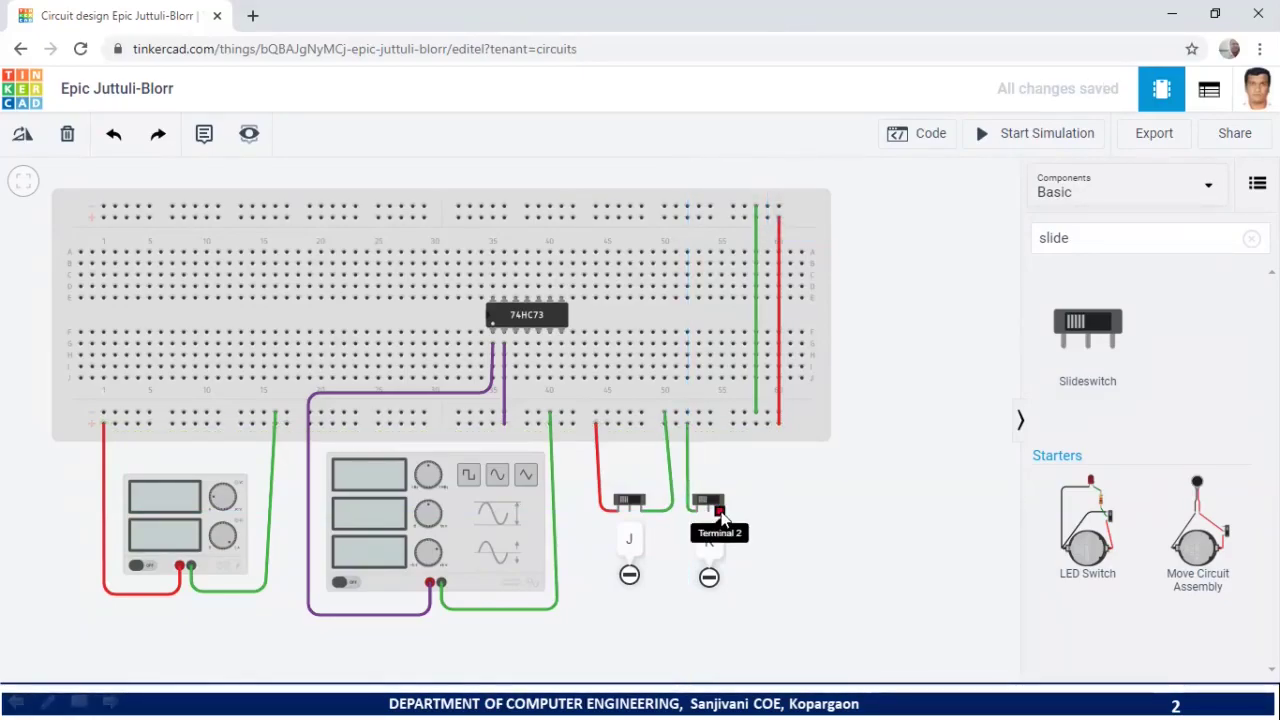
left_click(721, 513)
left_click(737, 512)
left_click(734, 420)
left_click(726, 474)
left_click(688, 474)
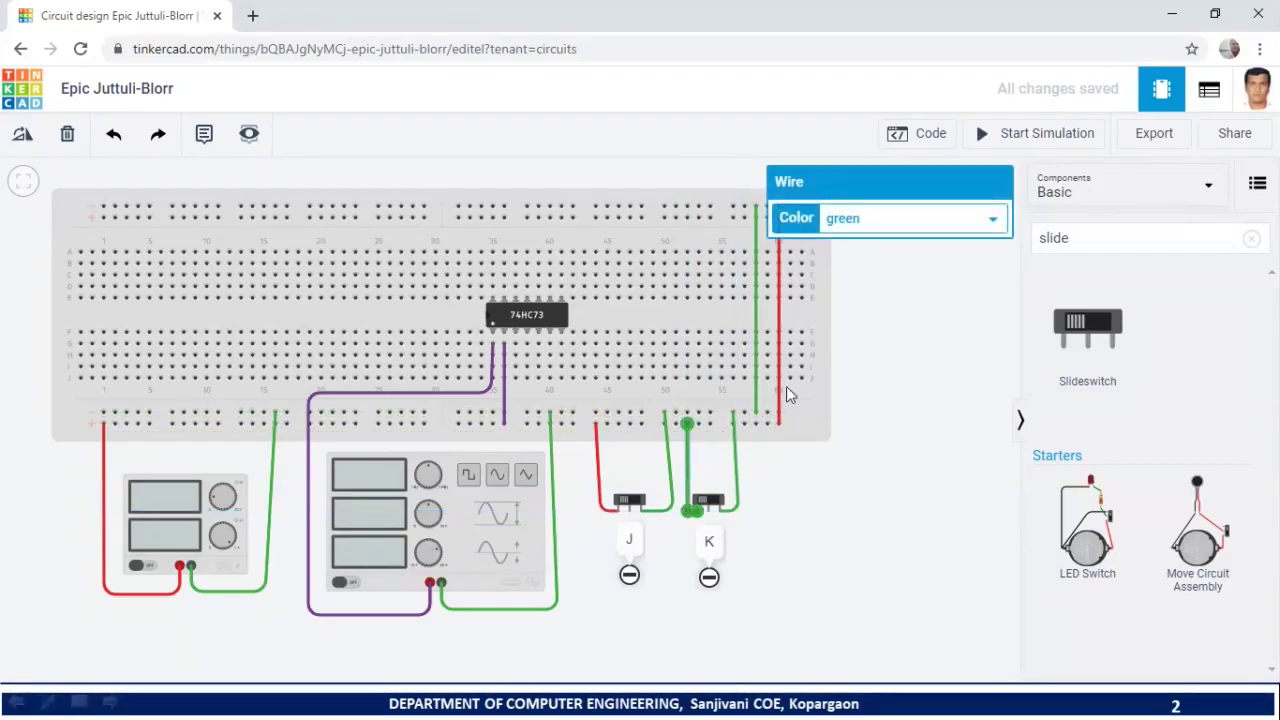
left_click(878, 216)
left_click(845, 262)
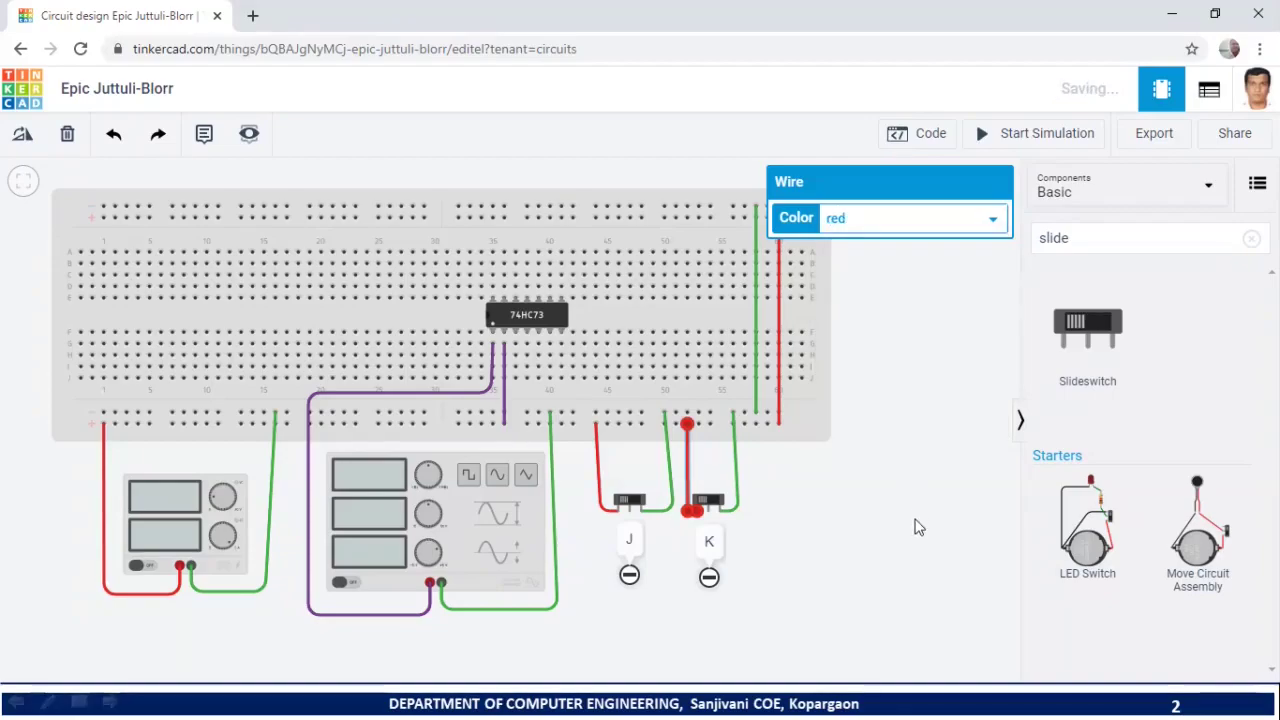
left_click(838, 650)
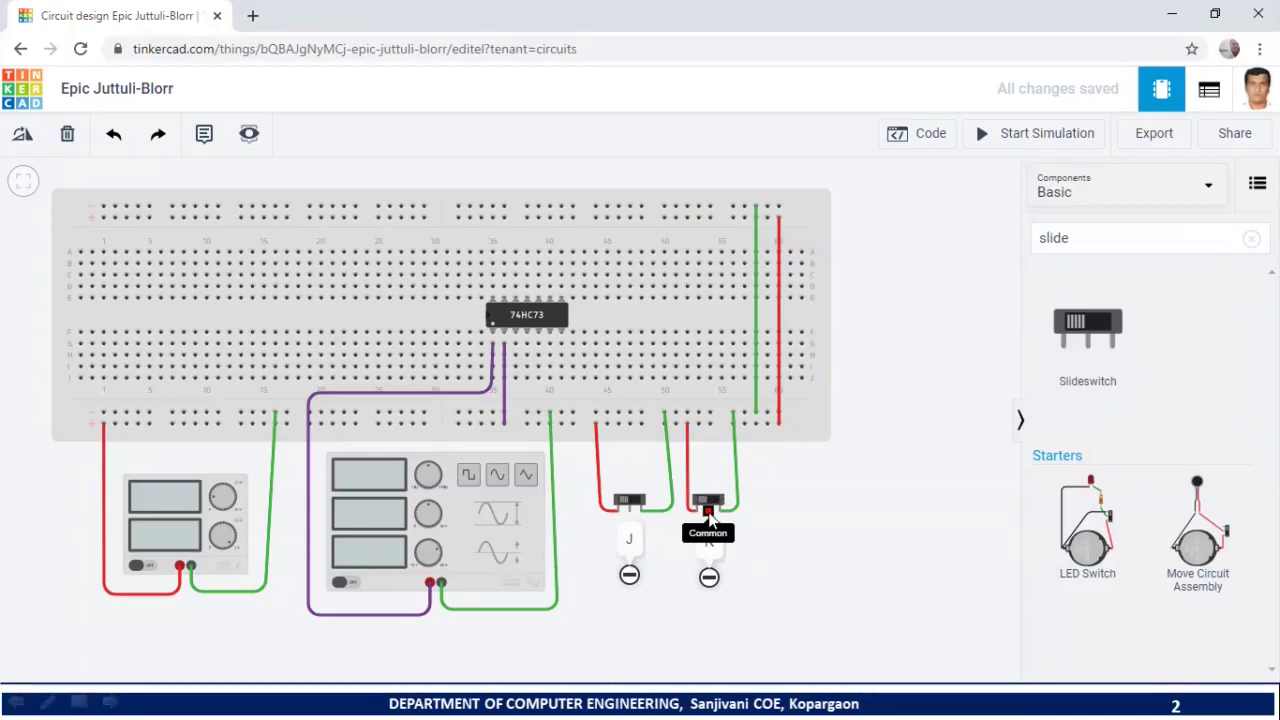
Route a wire from a 74HC73 pin around the right side to switch K's Common terminal
left_click(516, 345)
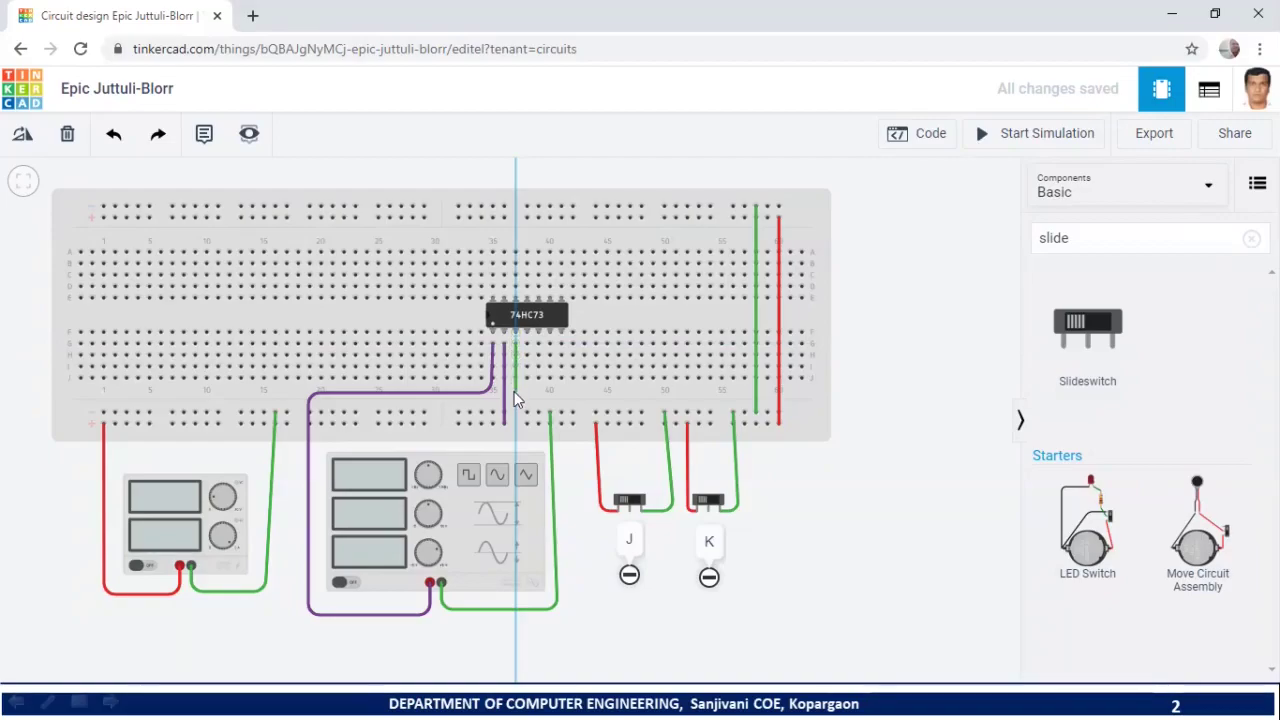
left_click(514, 391)
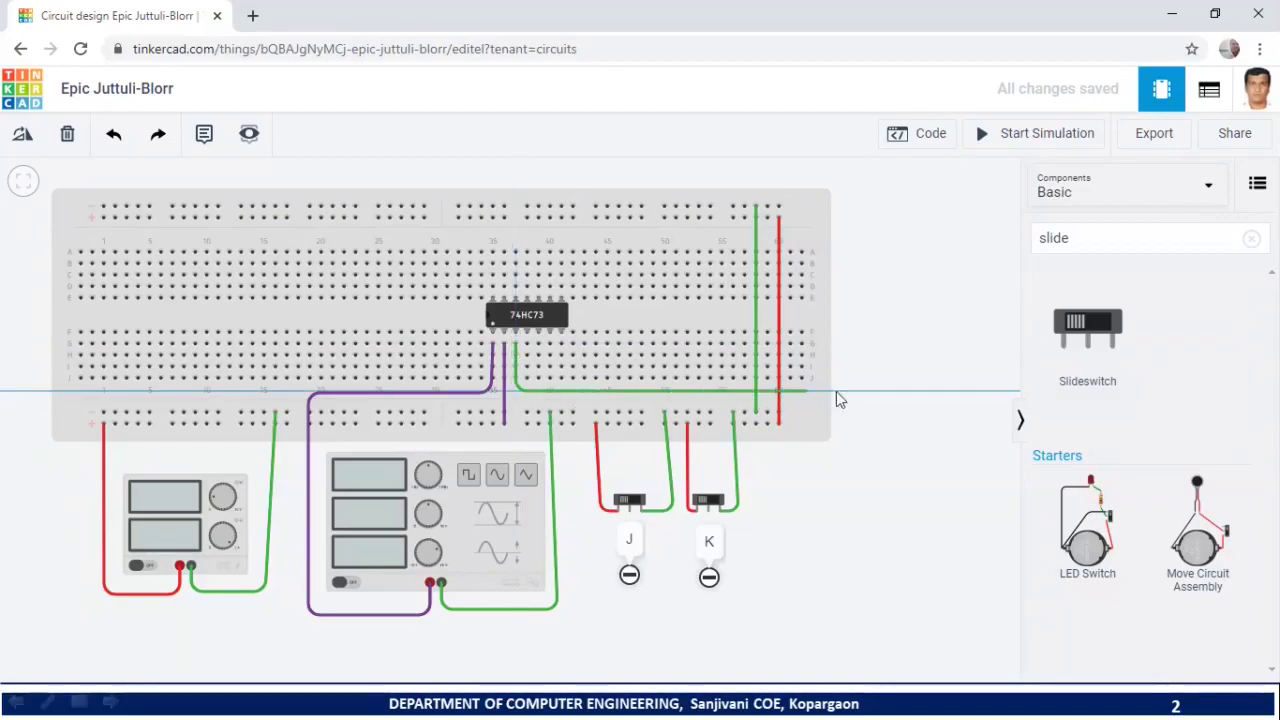
left_click(876, 391)
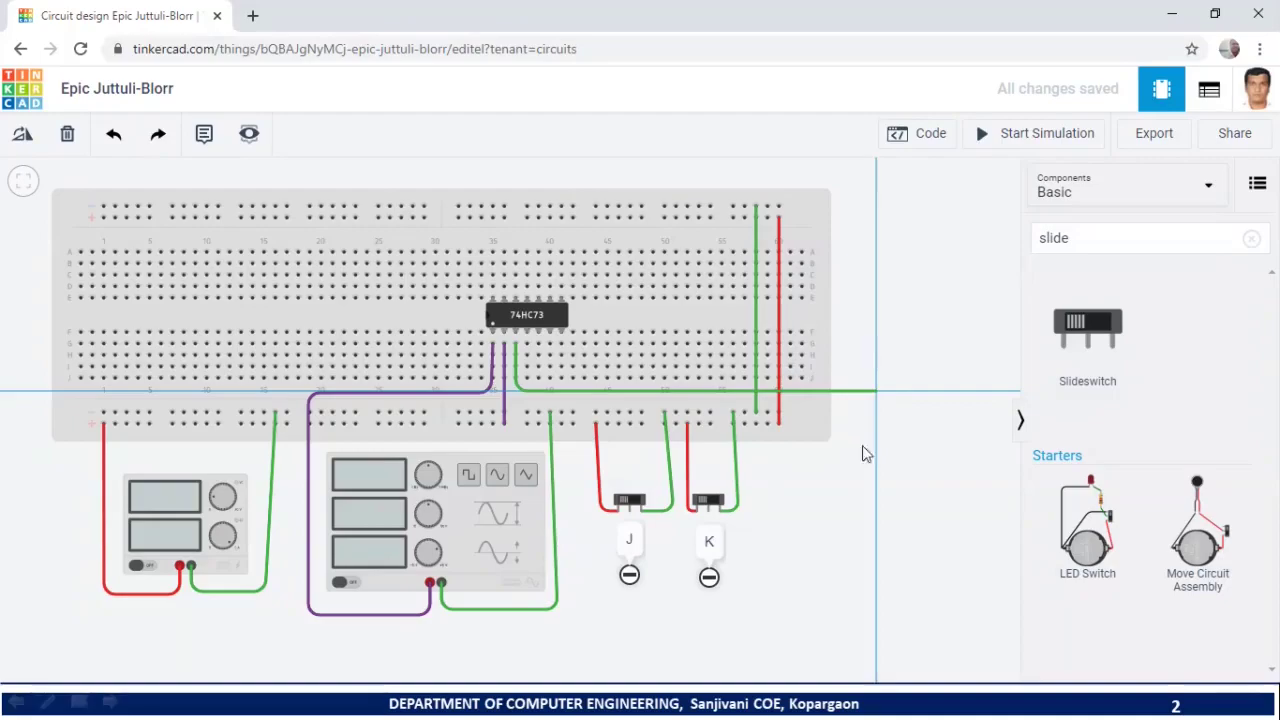
left_click(878, 506)
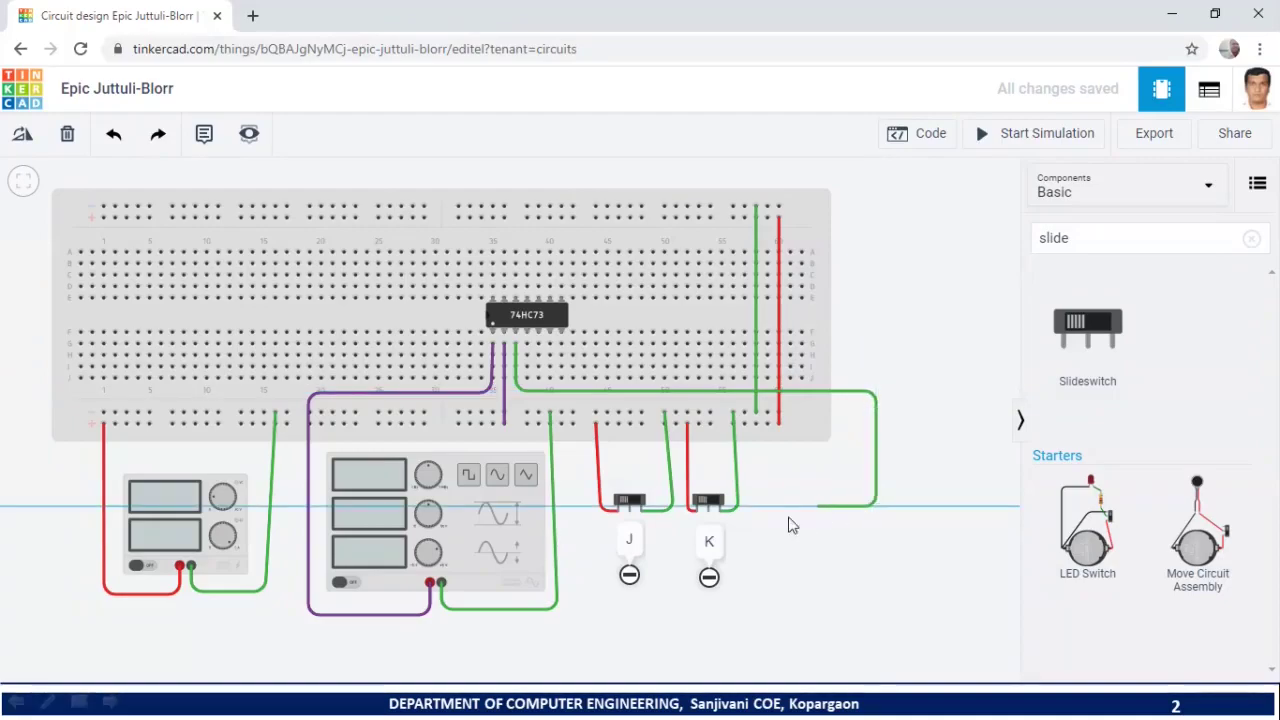
left_click(710, 513)
left_click(812, 577)
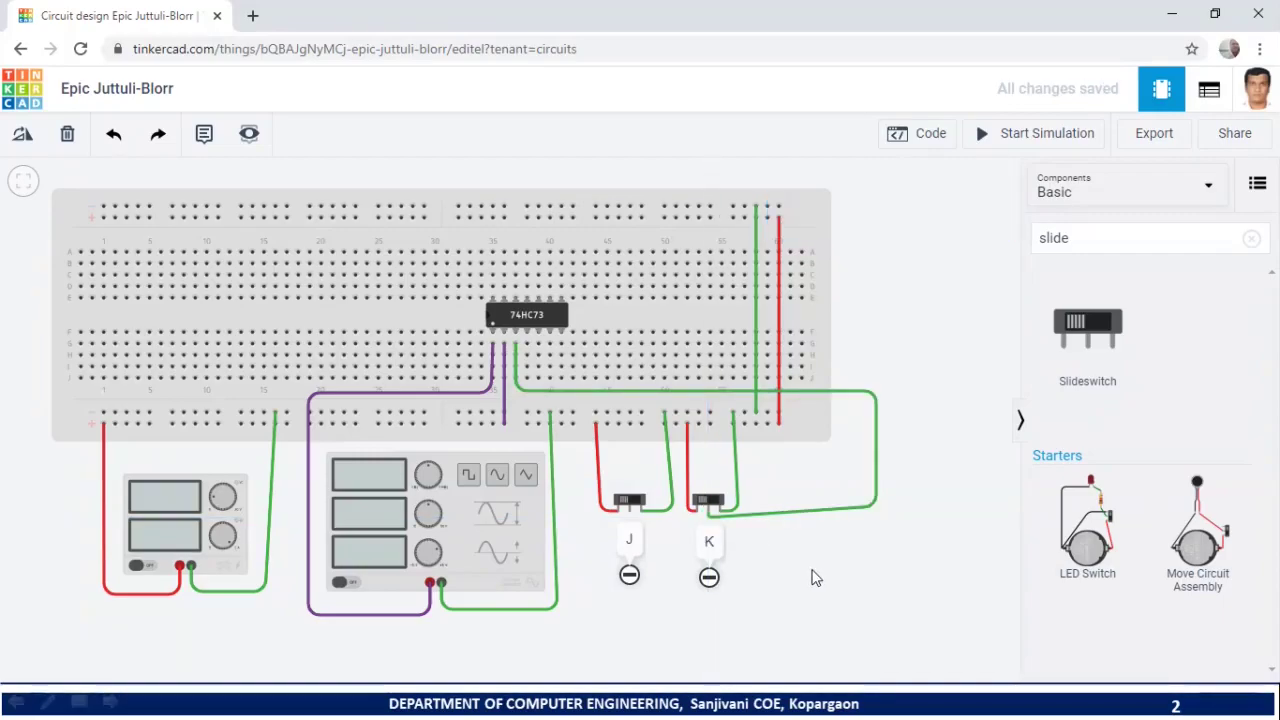
Recolour the wire feeding switch K purple
left_click(868, 392)
left_click(899, 216)
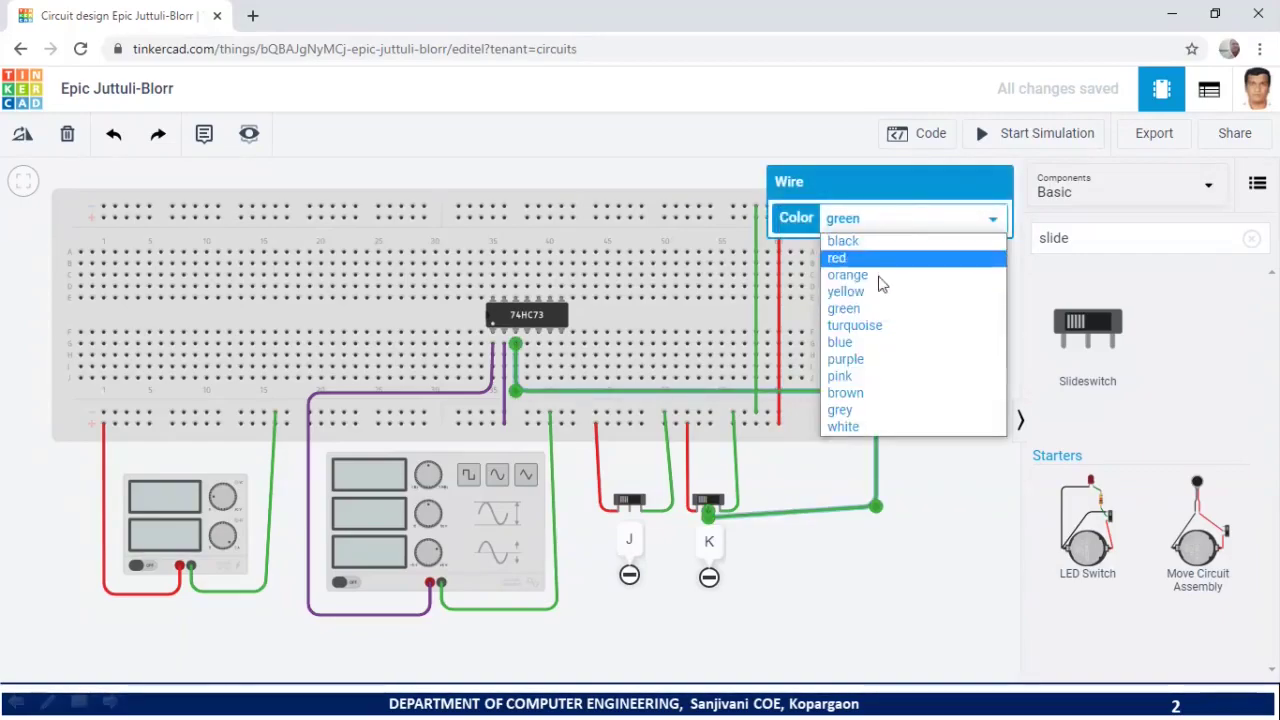
left_click(845, 359)
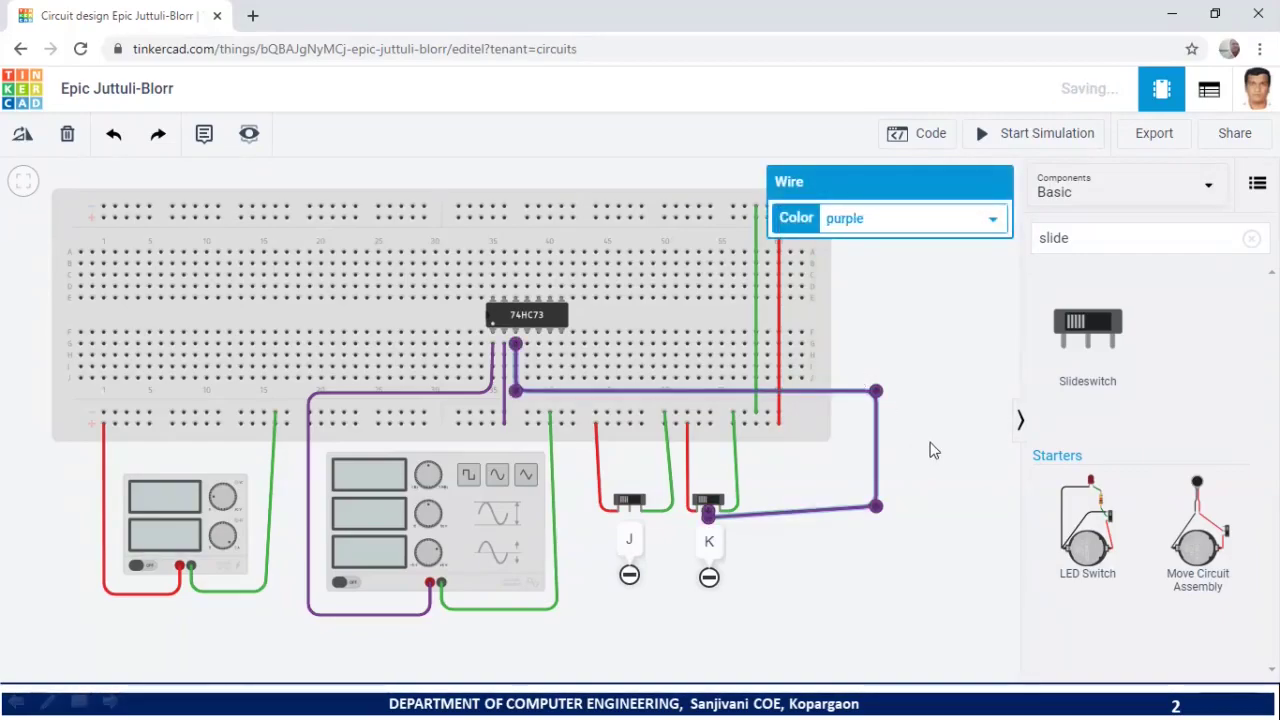
left_click(902, 428)
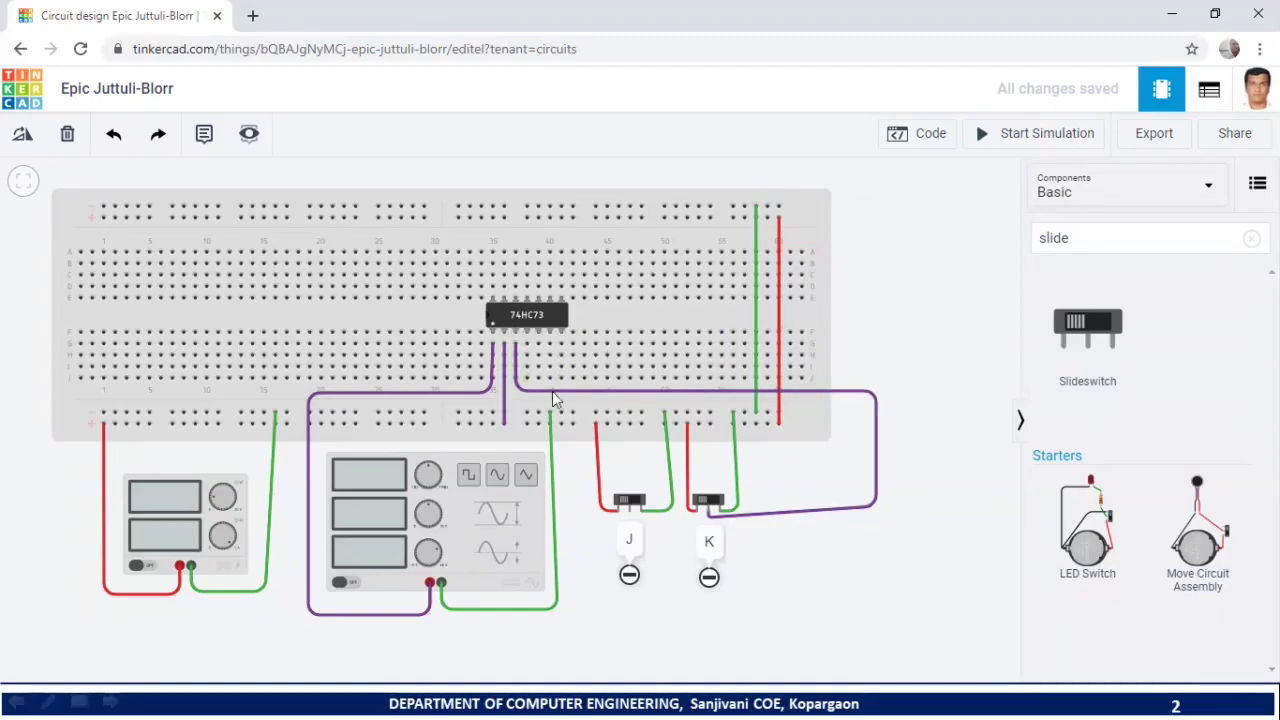
key("alt+Tab")
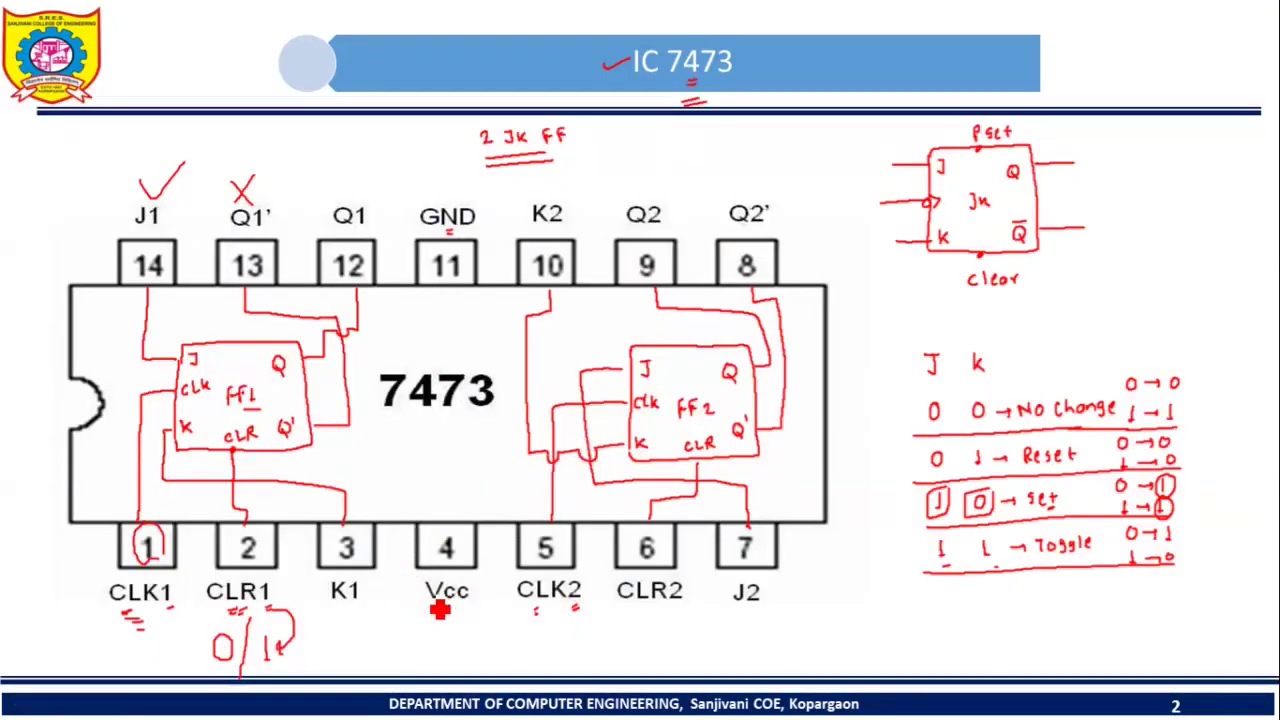
Run a red wire from a lower 74HC73 pin straight down to the bottom power rail
key("alt+Tab")
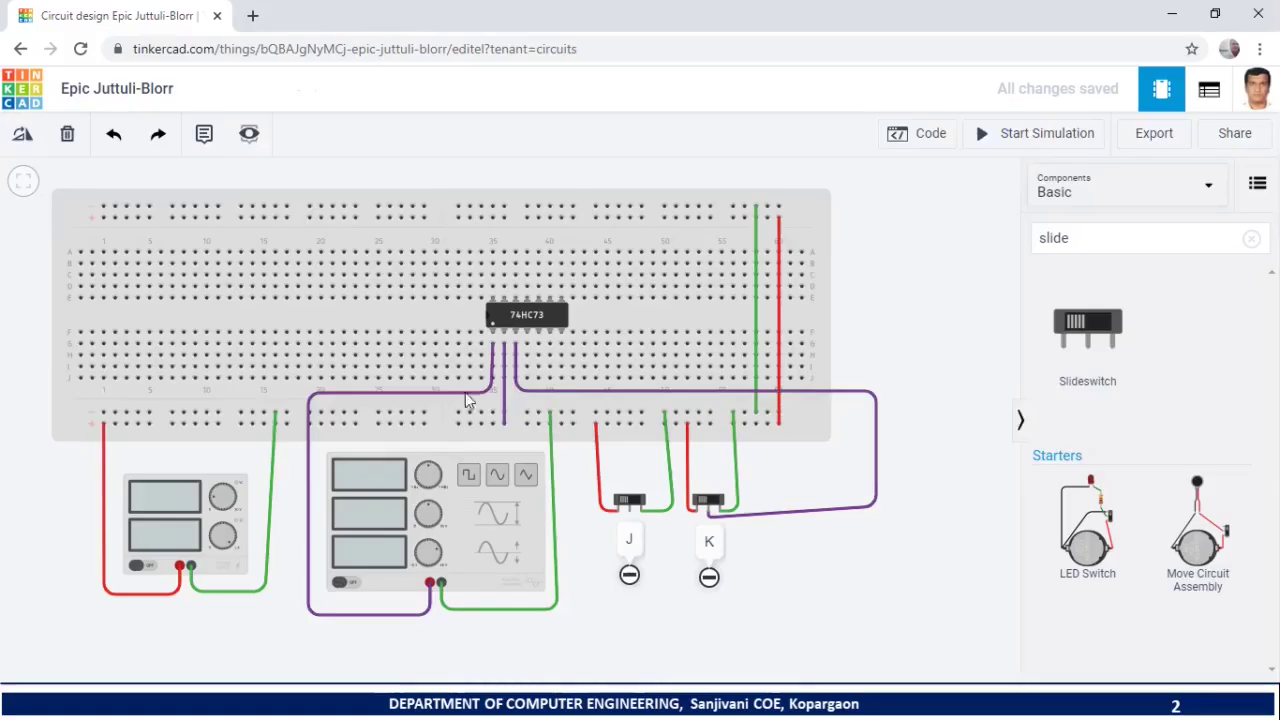
left_click(527, 345)
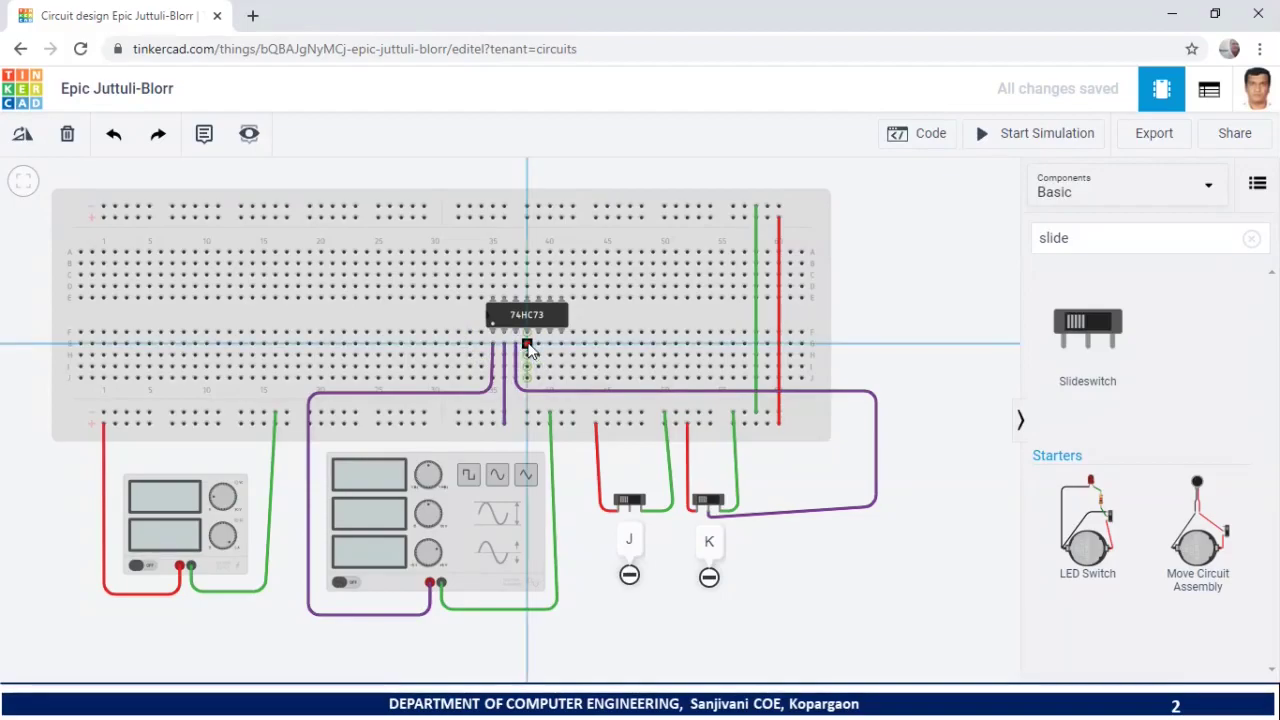
left_click(527, 424)
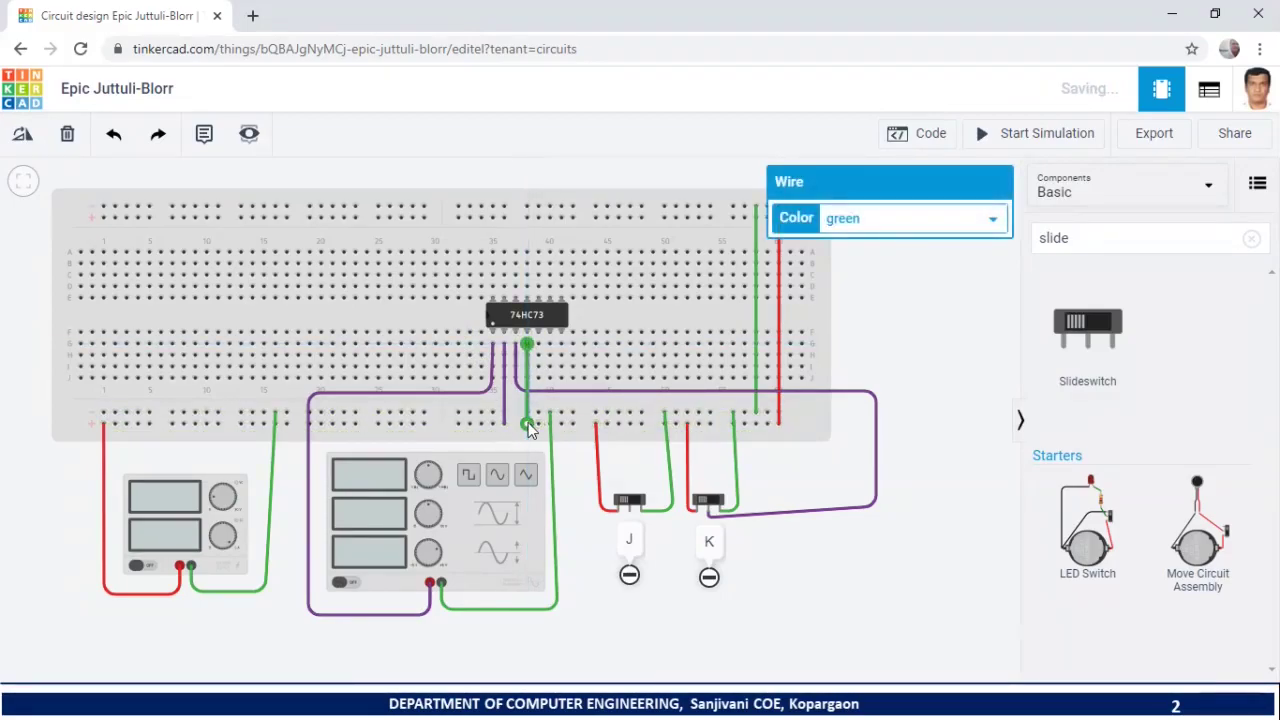
left_click(880, 220)
key("Escape")
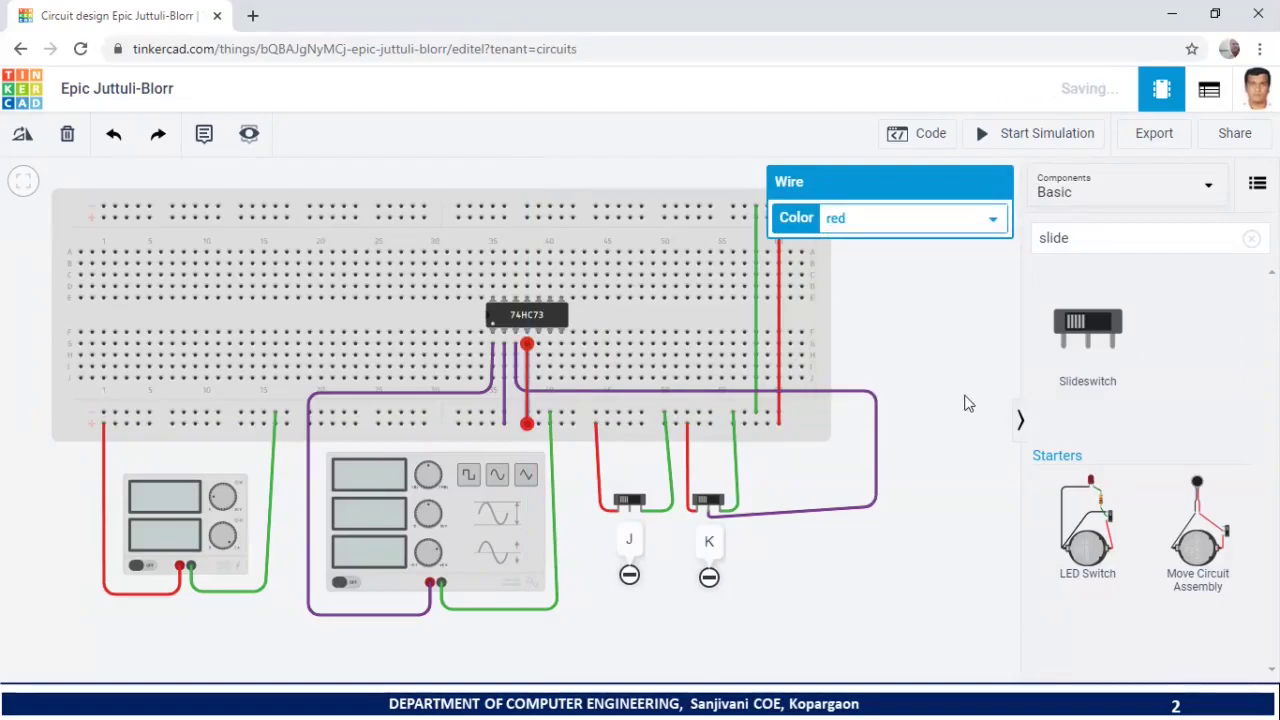
left_click(966, 400)
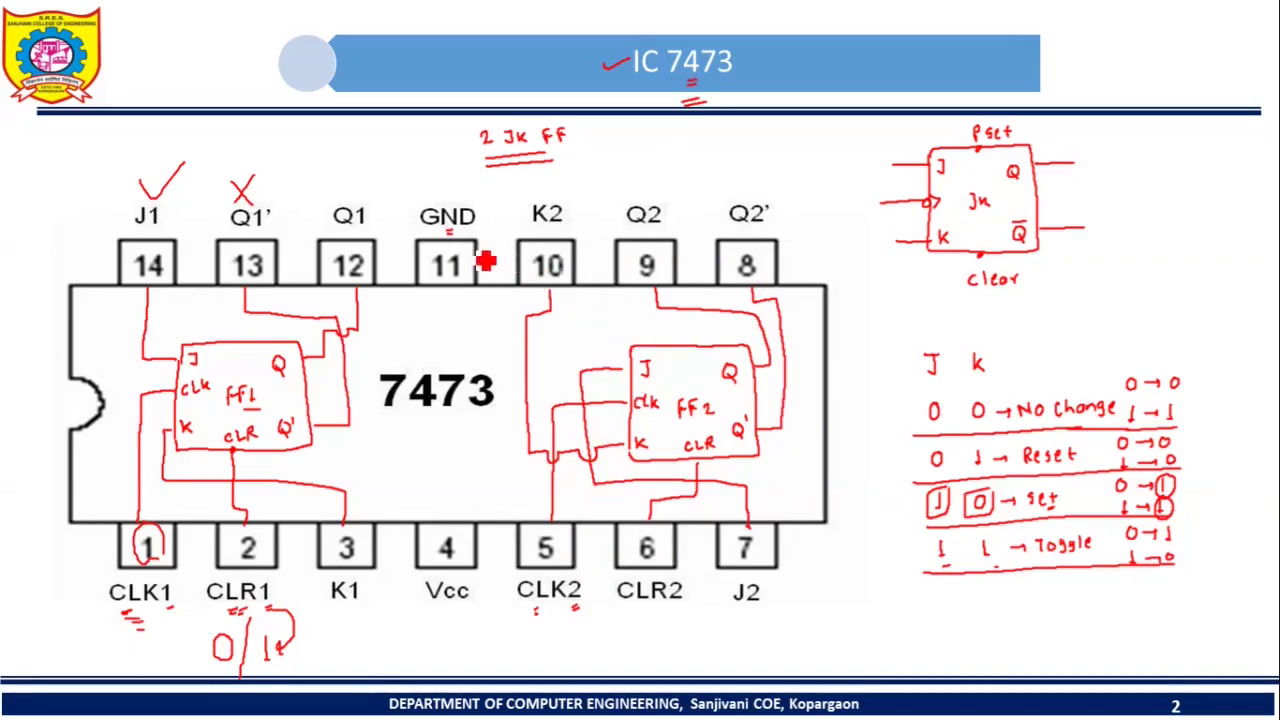
Wire a top-row 74HC73 pin up to the top power rail, checking the IC 7473 pinout slide
key("alt+Tab")
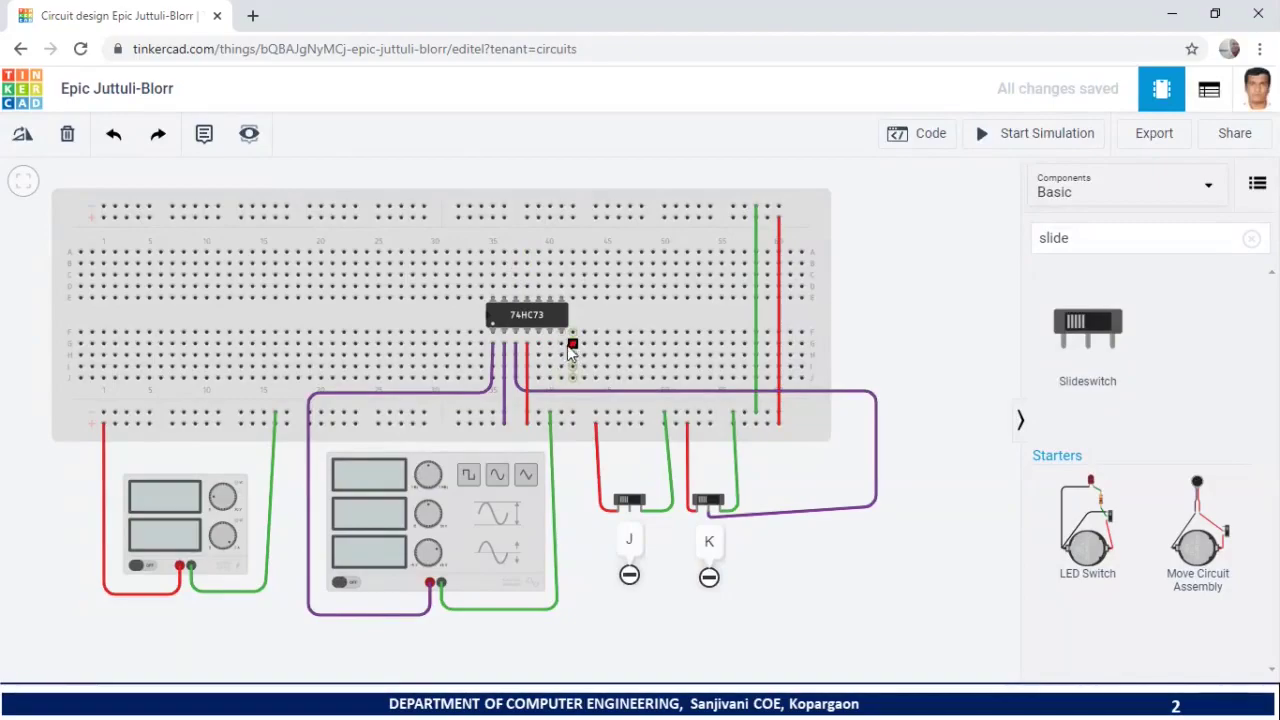
left_click(527, 288)
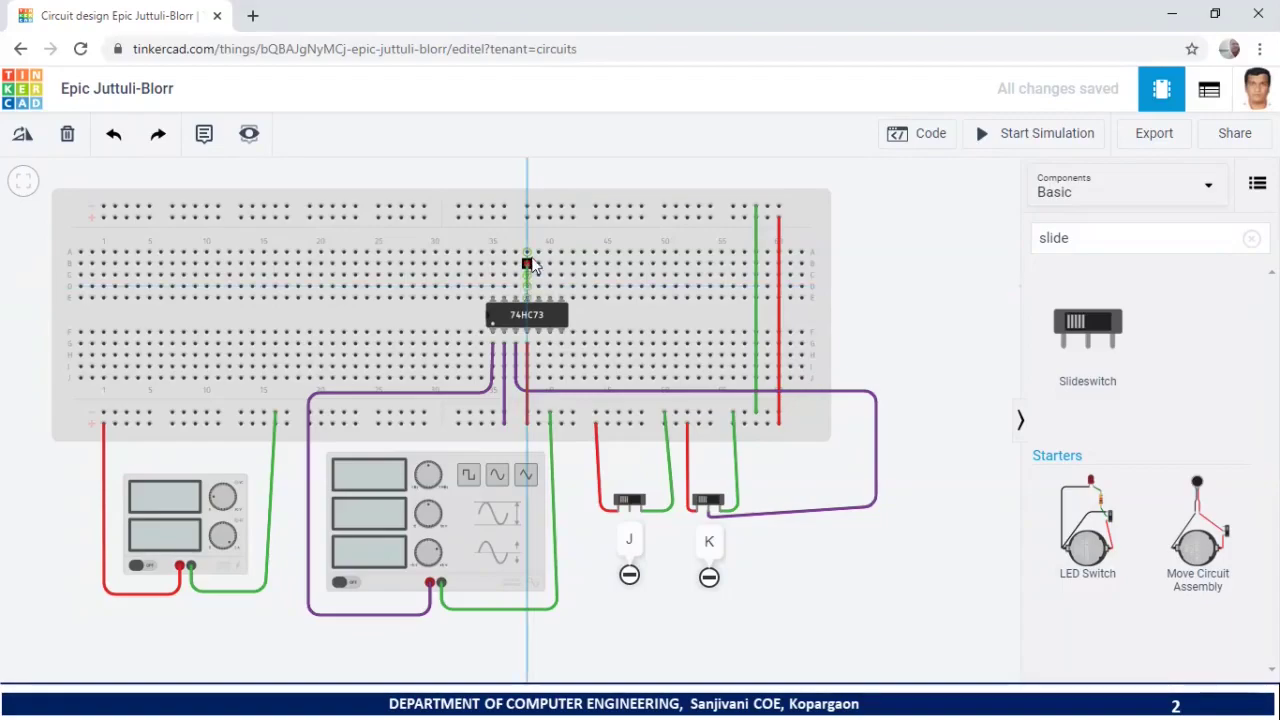
left_click(528, 207)
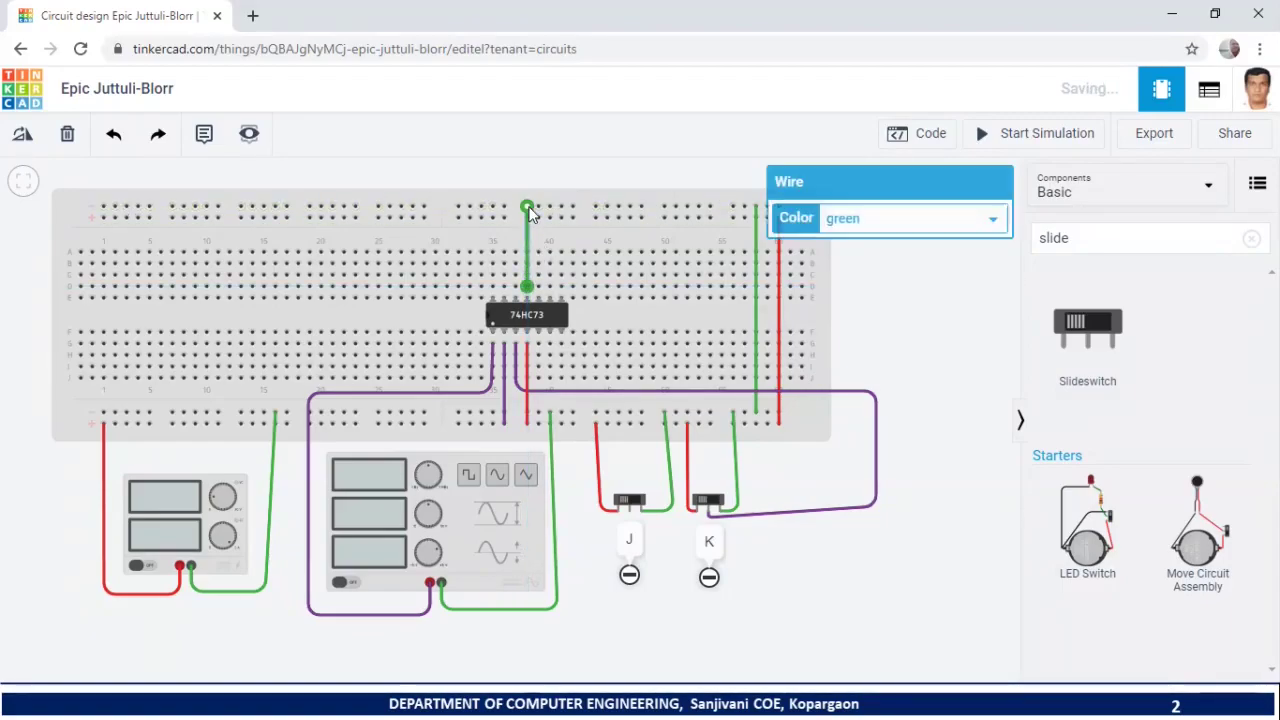
left_click(603, 174)
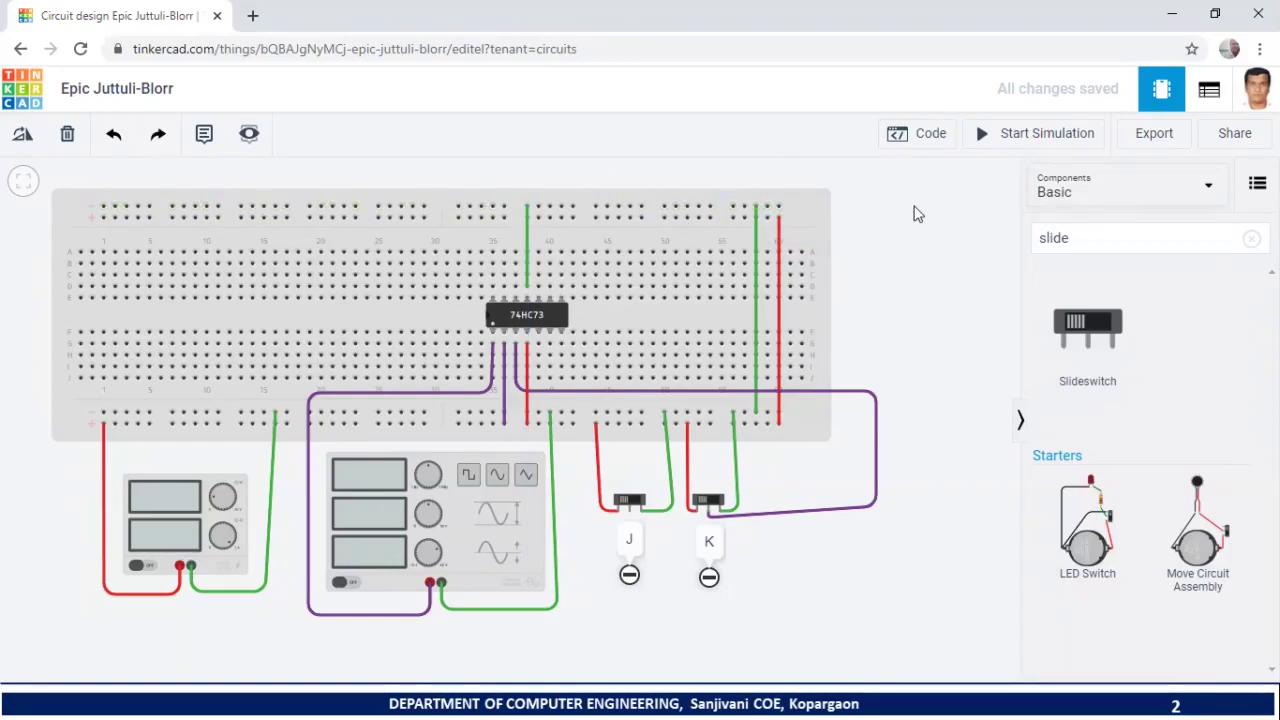
key("alt+Tab")
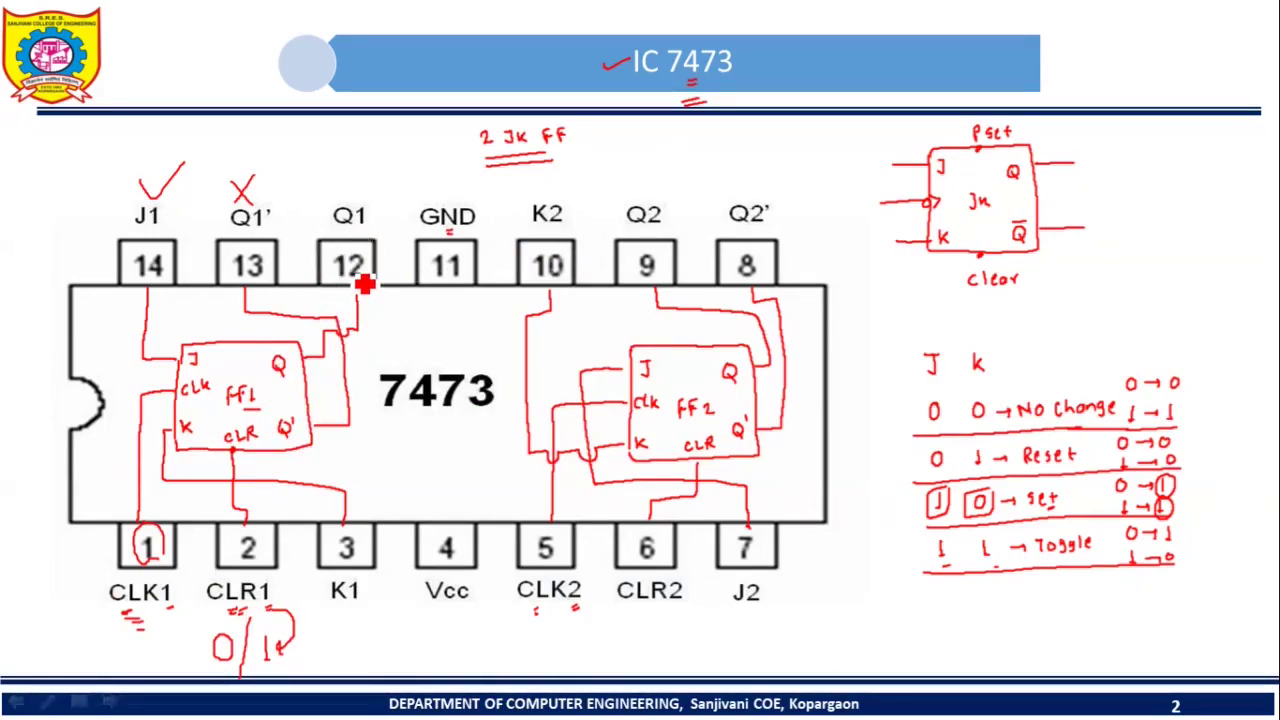
key("alt+Tab")
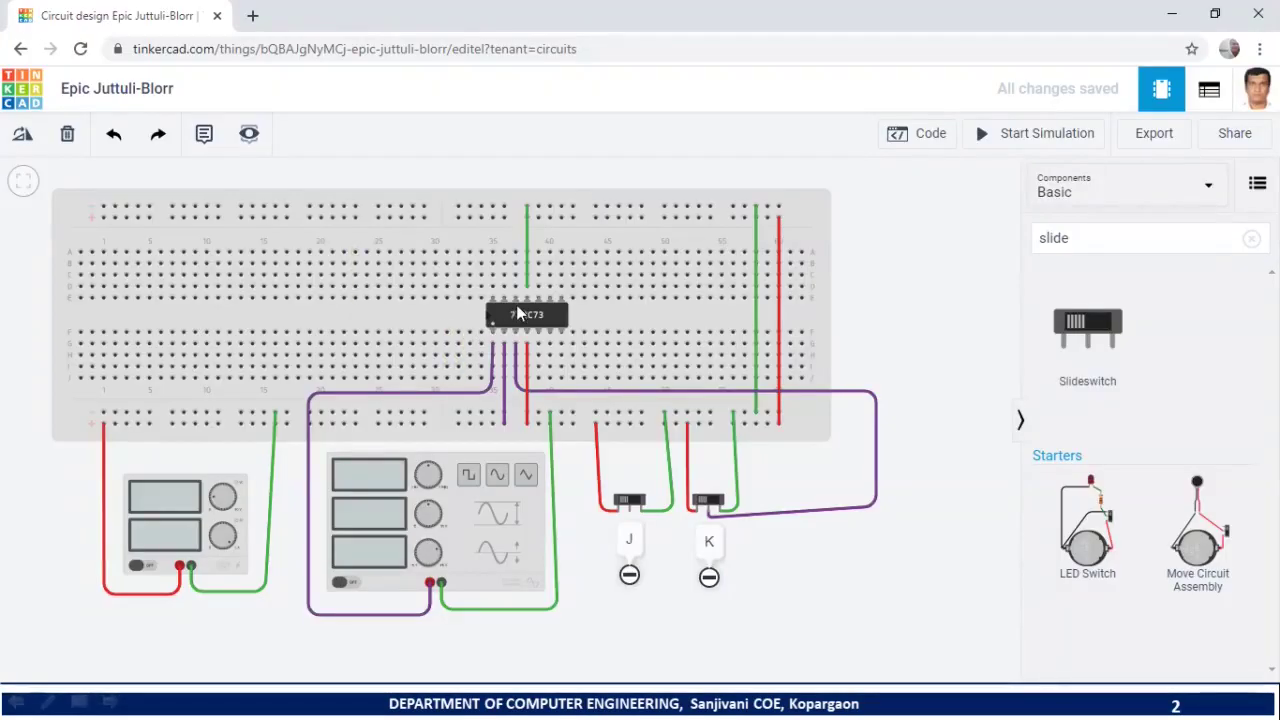
Search components for 'led' and place an LED on the breadboard's upper half
left_click(1115, 245)
key("BackSpace")
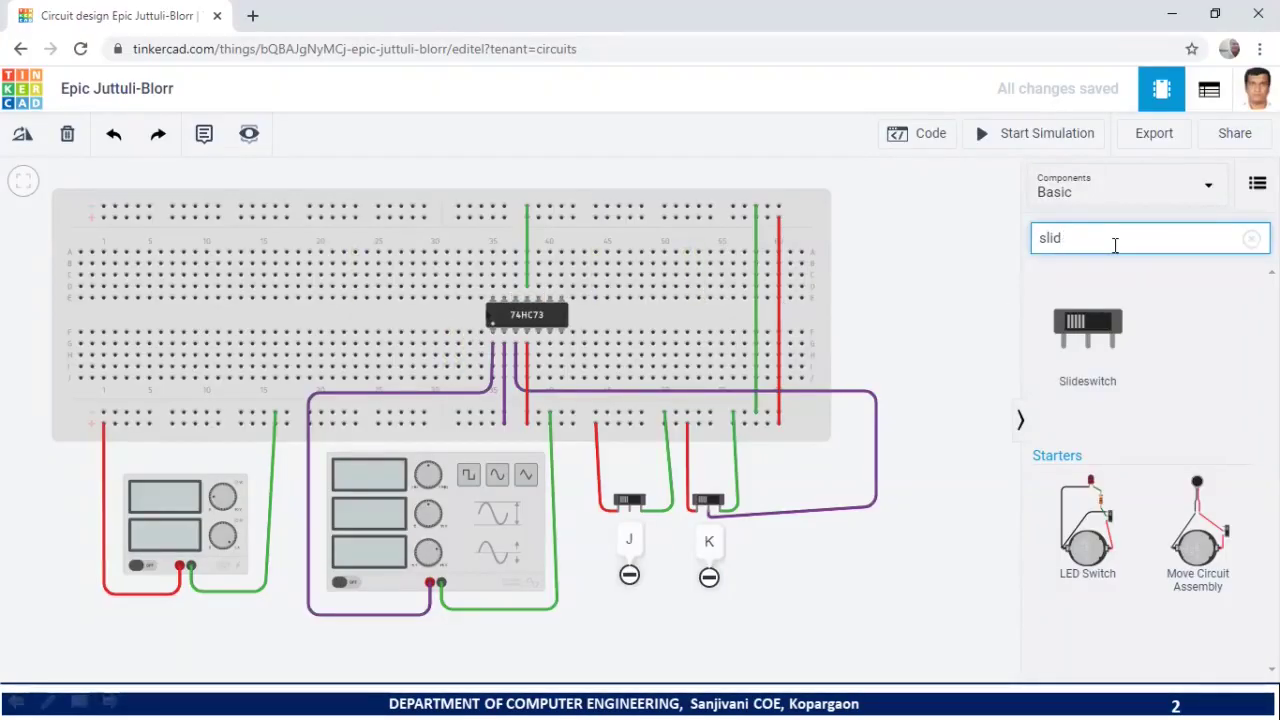
key("BackSpace")
type("led")
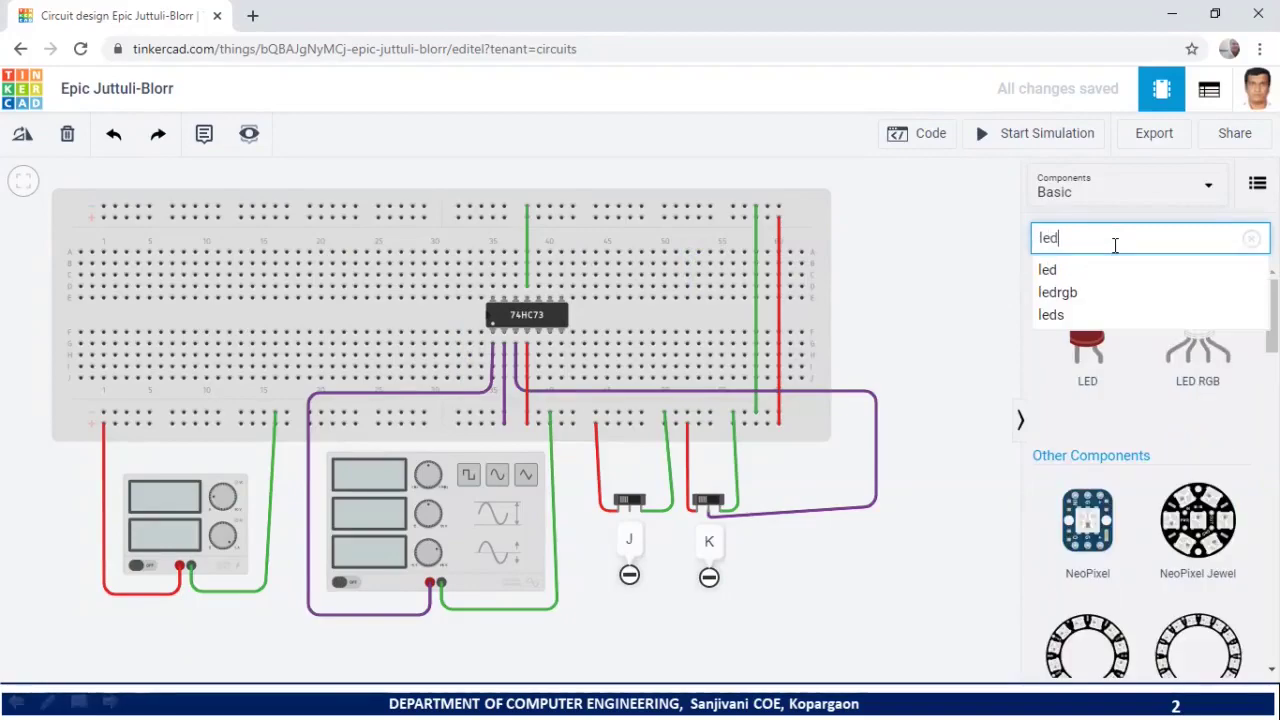
left_click_drag(1100, 368, 608, 255)
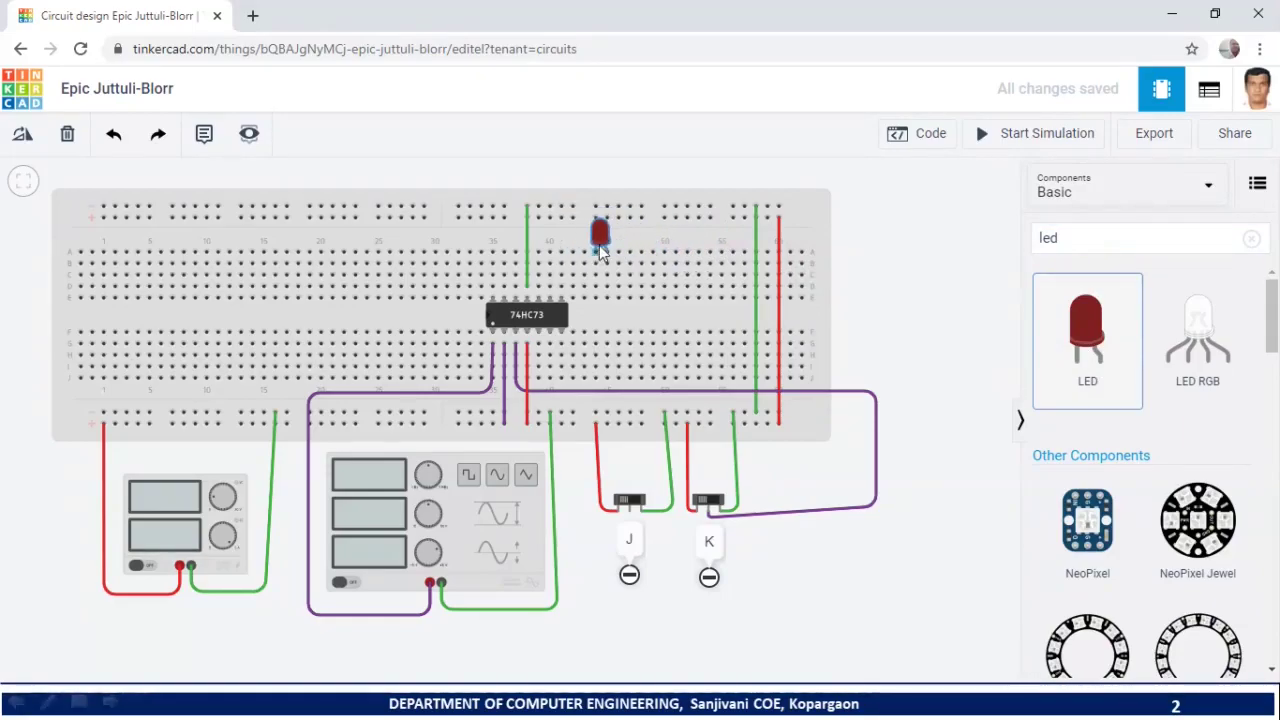
left_click(909, 319)
Add a horizontal resistor from Basic components, positioned one row up beside the LED
left_click(1120, 190)
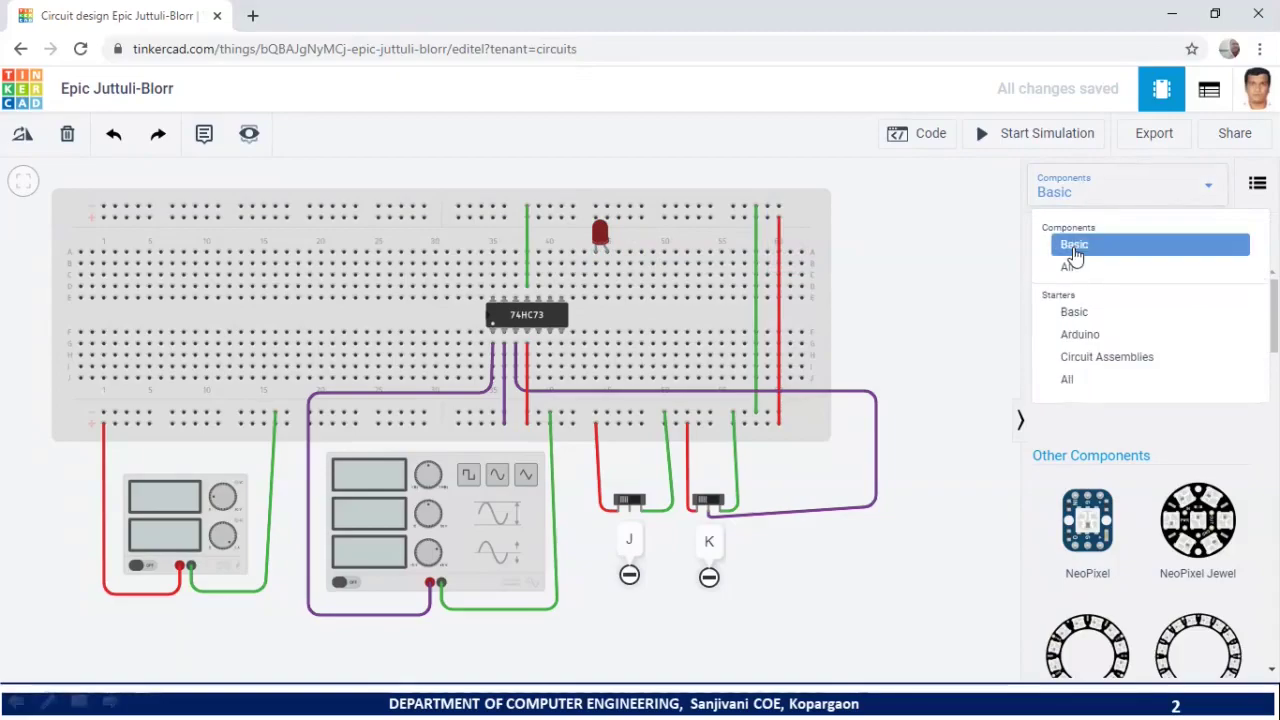
left_click(1100, 243)
left_click_drag(1094, 392, 614, 290)
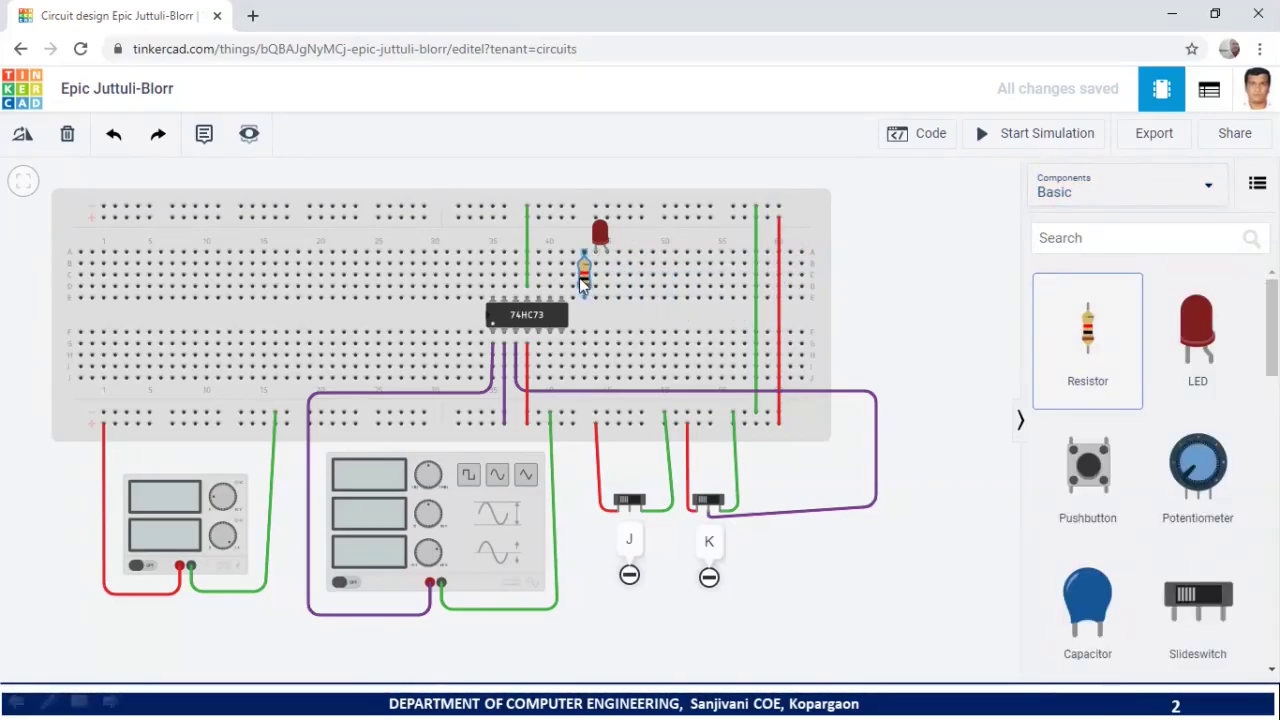
left_click(582, 287)
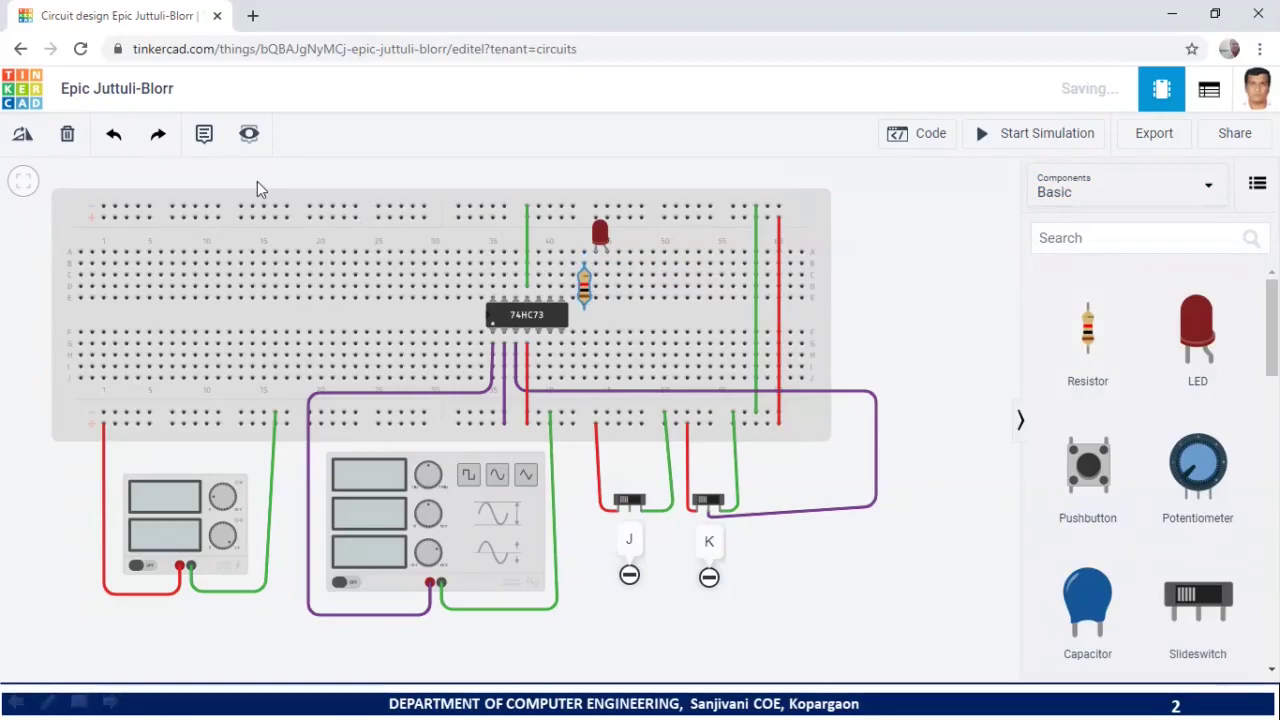
left_click(22, 134)
left_click(22, 134)
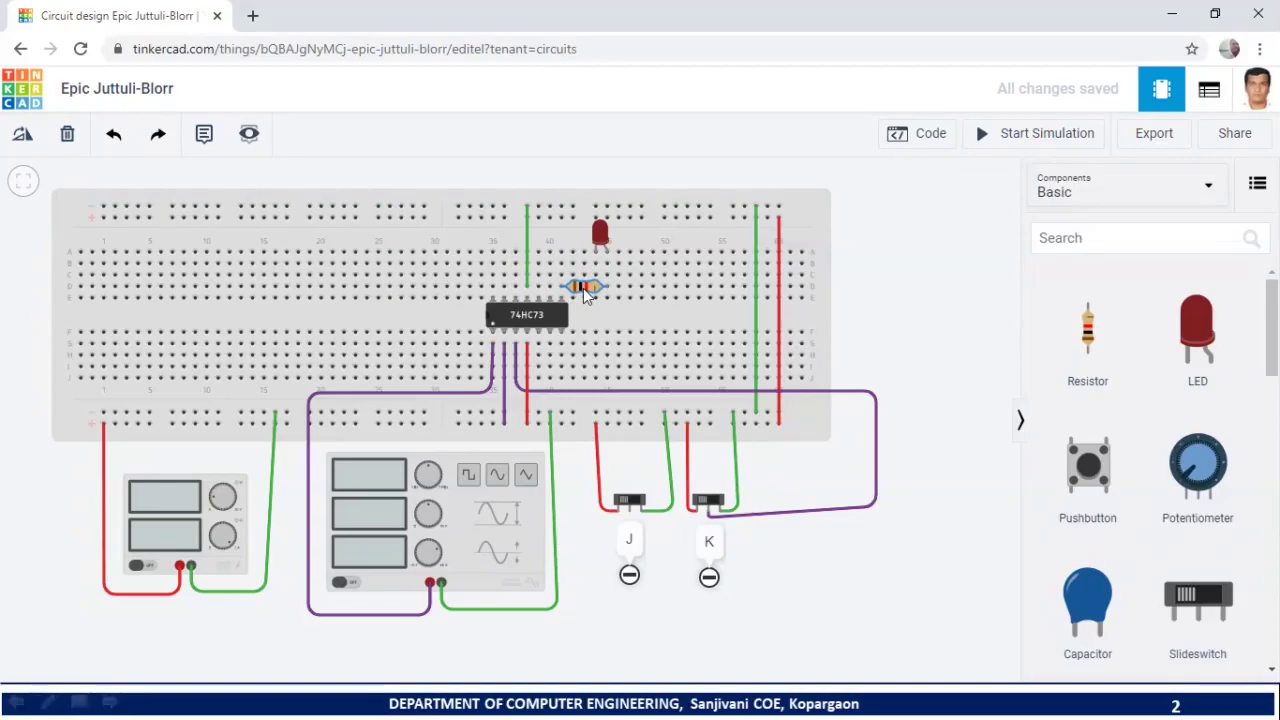
left_click_drag(584, 287, 572, 263)
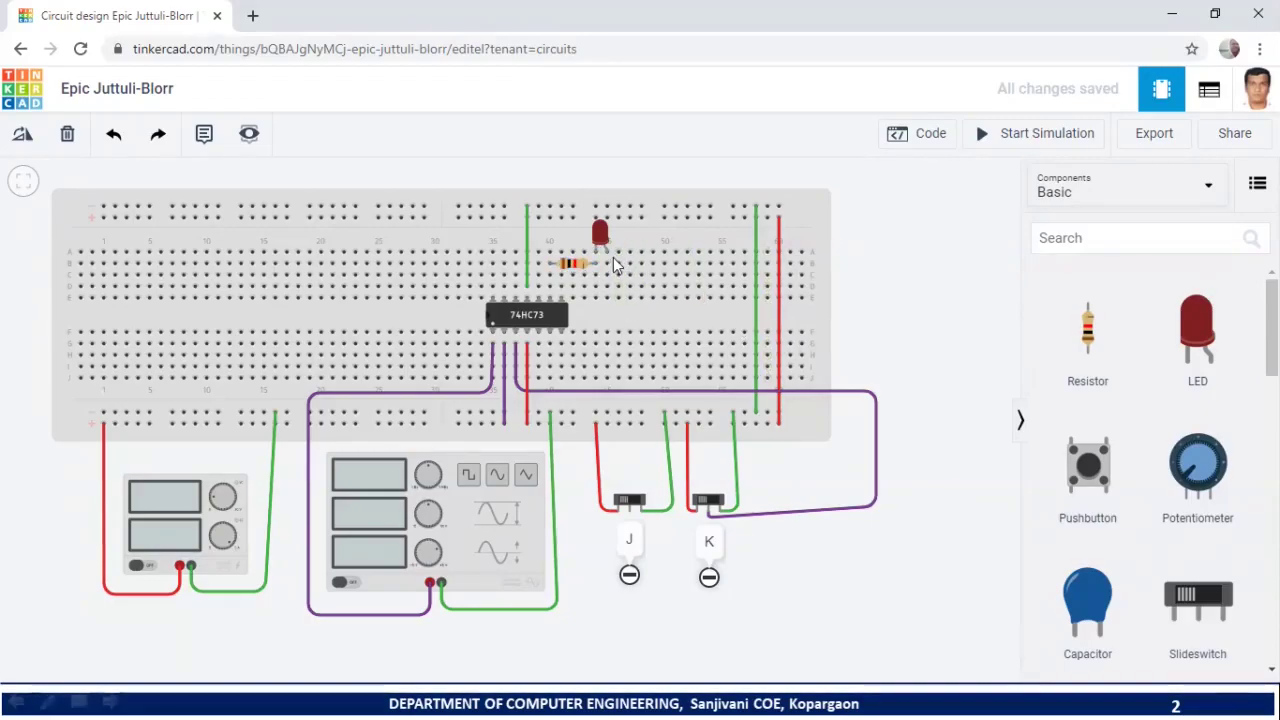
Link the 74HC73 output pin to the resistor with a pink wire, and wire the LED column to the top rail
left_click_drag(606, 258, 607, 279)
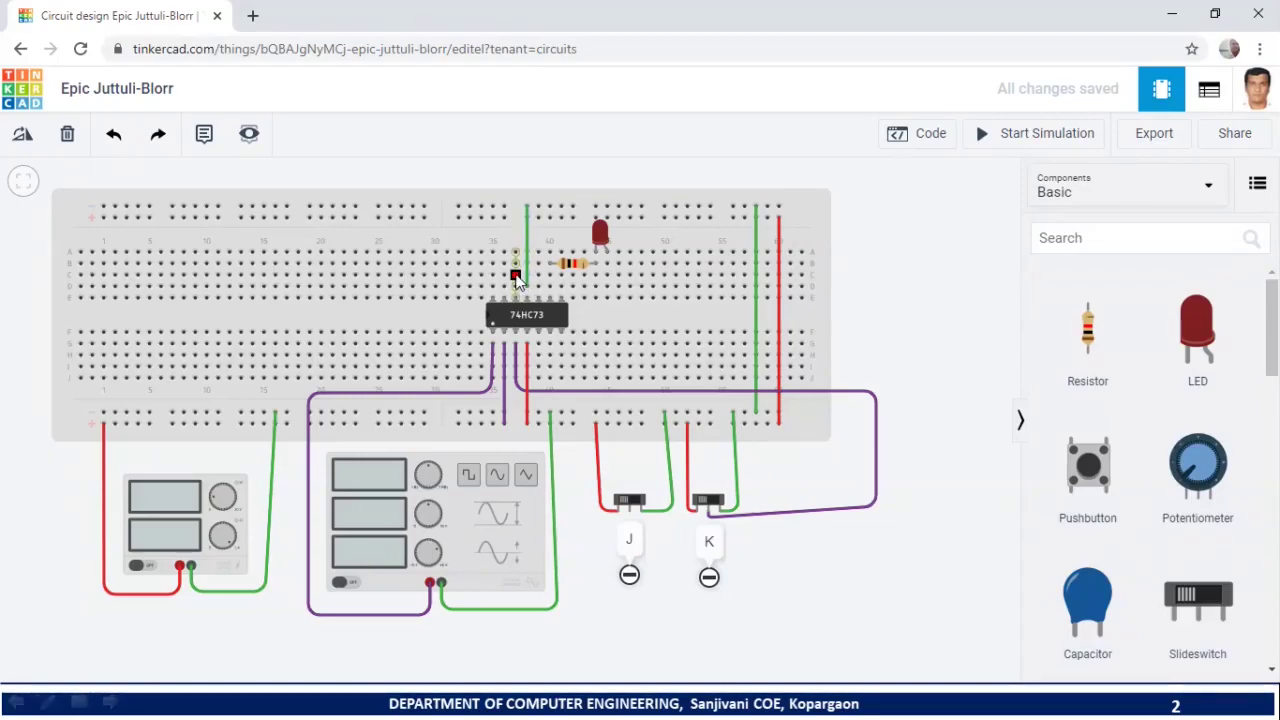
left_click(515, 276)
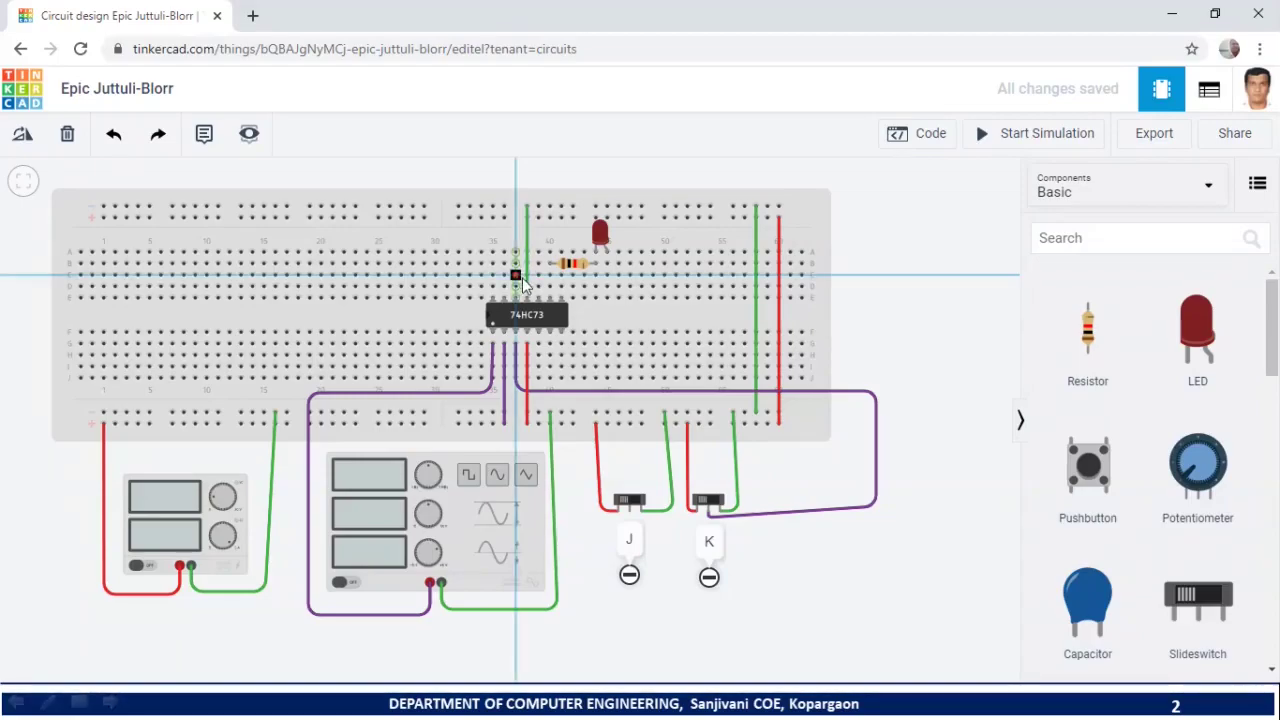
left_click(607, 275)
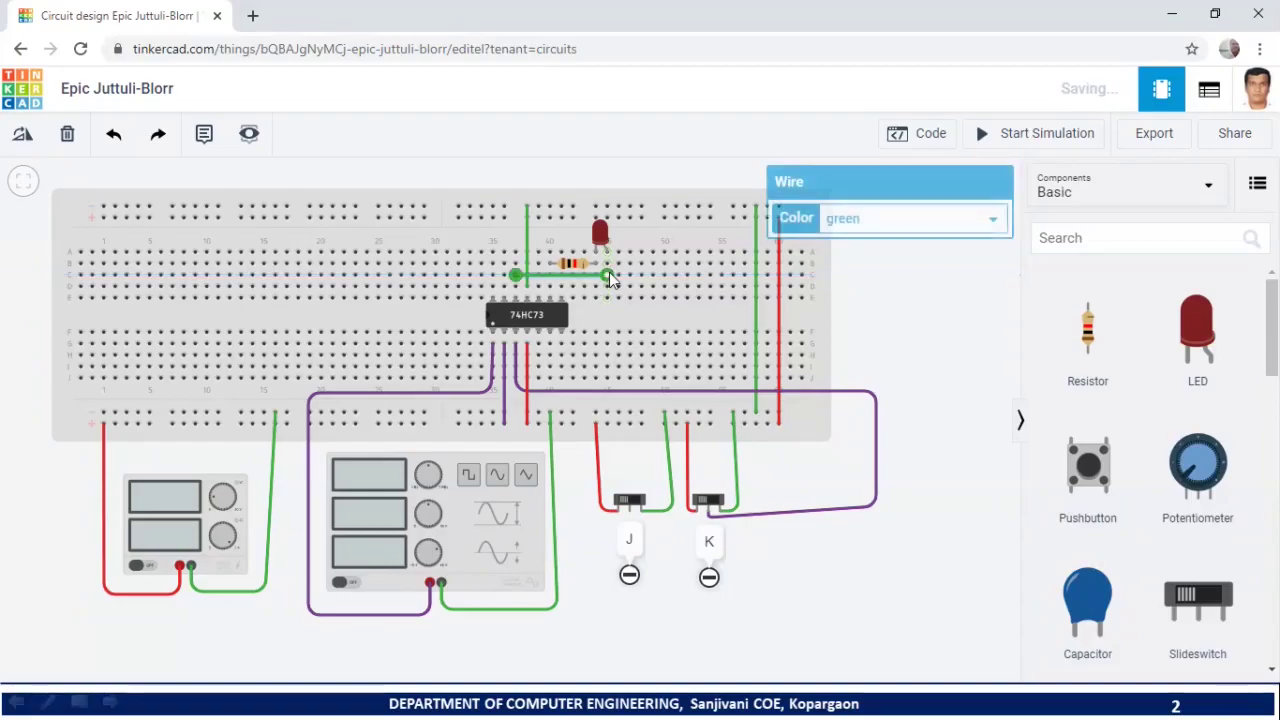
left_click(878, 224)
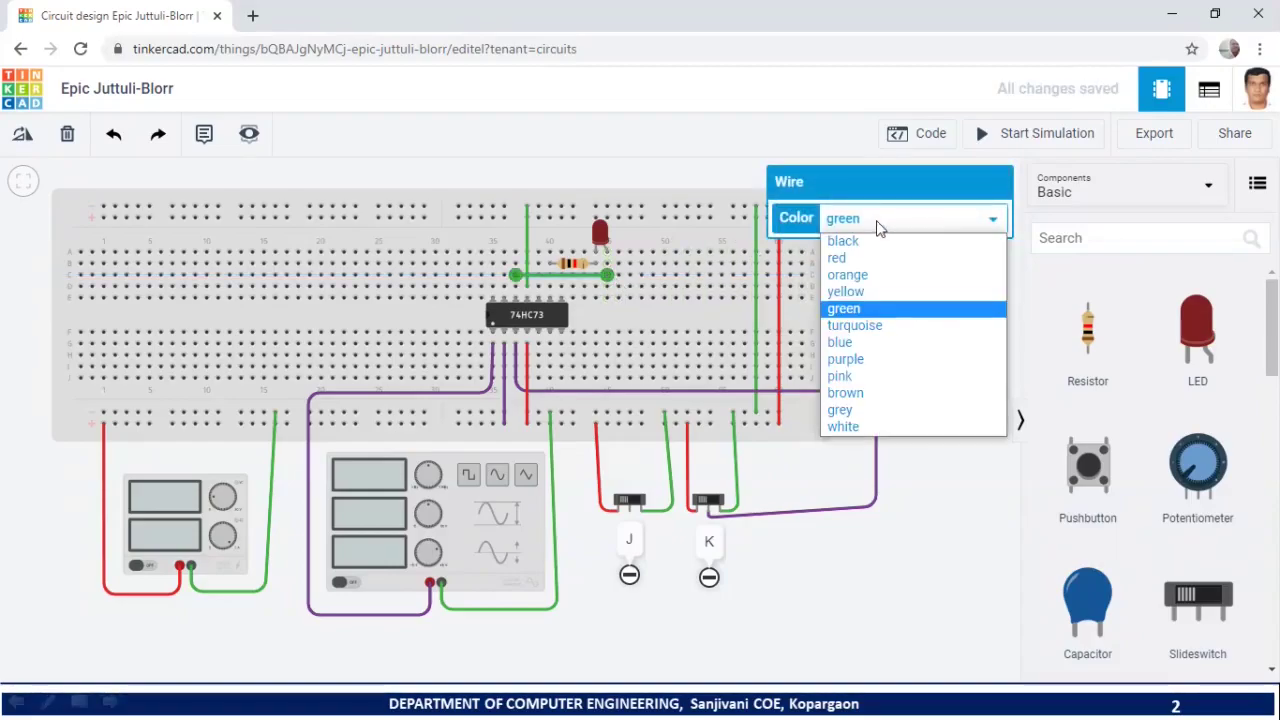
left_click(860, 376)
left_click(879, 363)
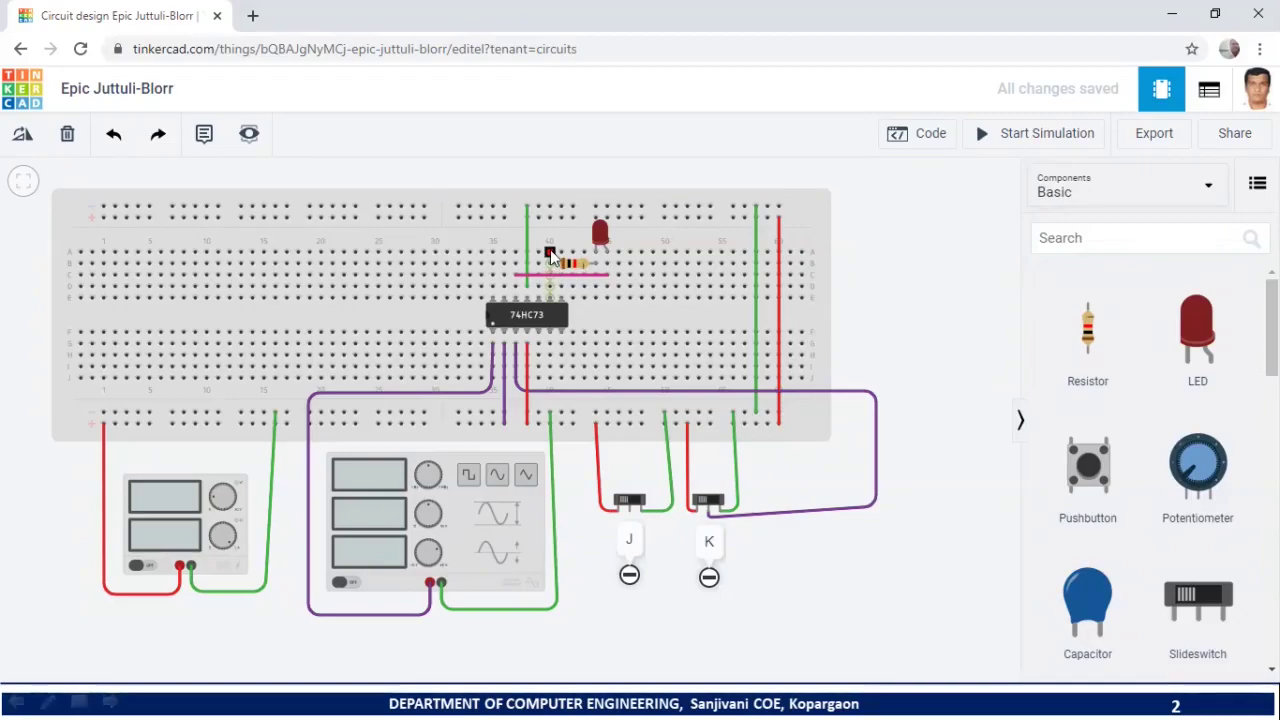
left_click(550, 253)
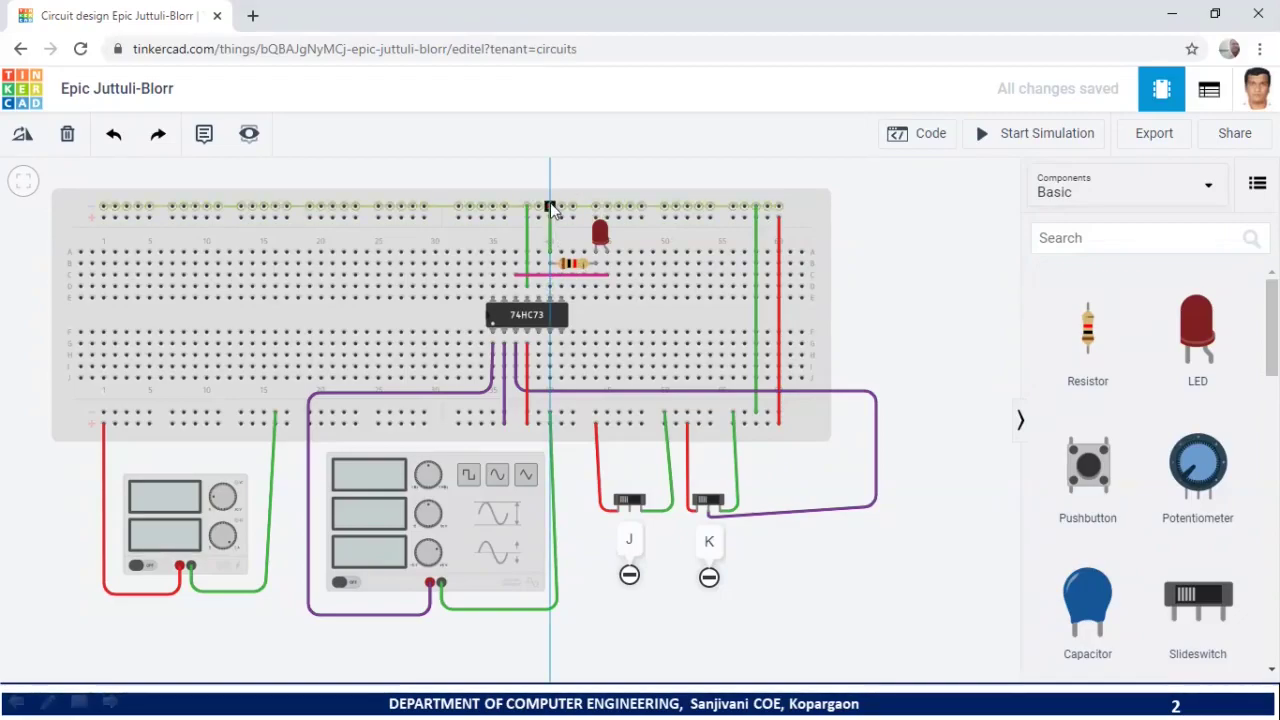
left_click(550, 207)
Loop a purple wire from the 74HC73's upper-row pin along the left and bottom edges to switch J's common terminal
left_click(886, 294)
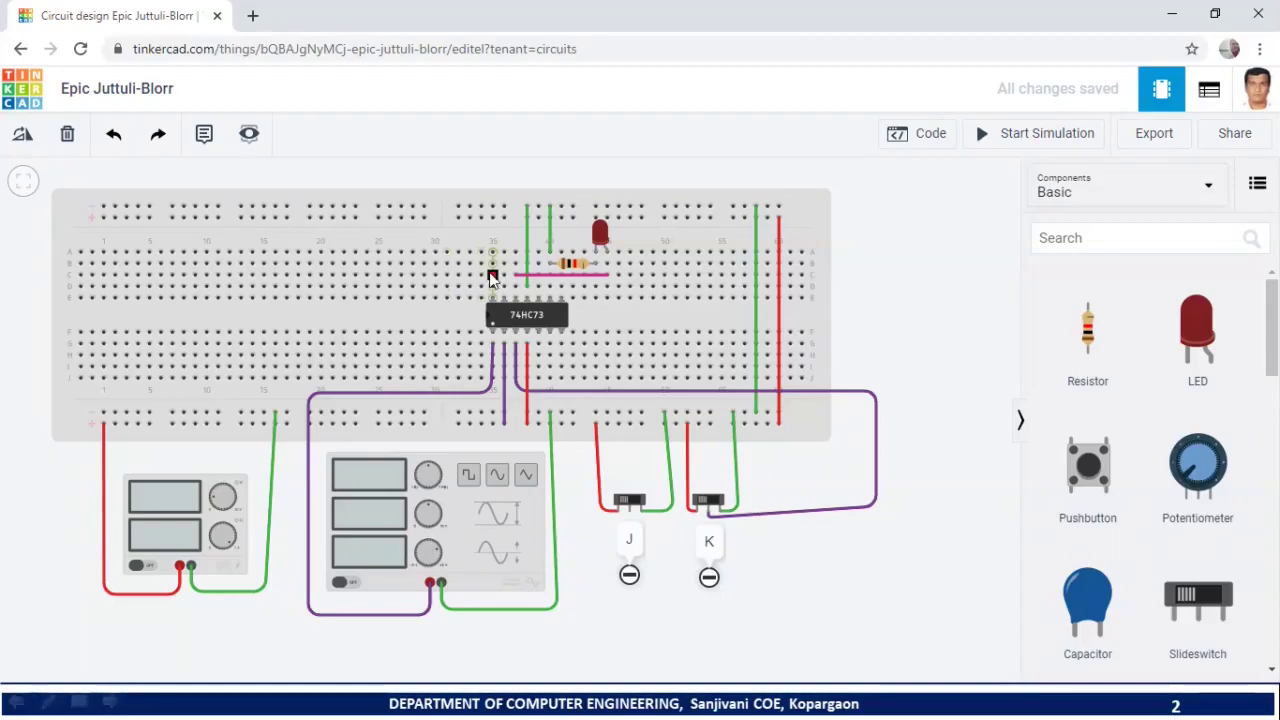
left_click(492, 276)
left_click(22, 274)
left_click(22, 640)
left_click(629, 510)
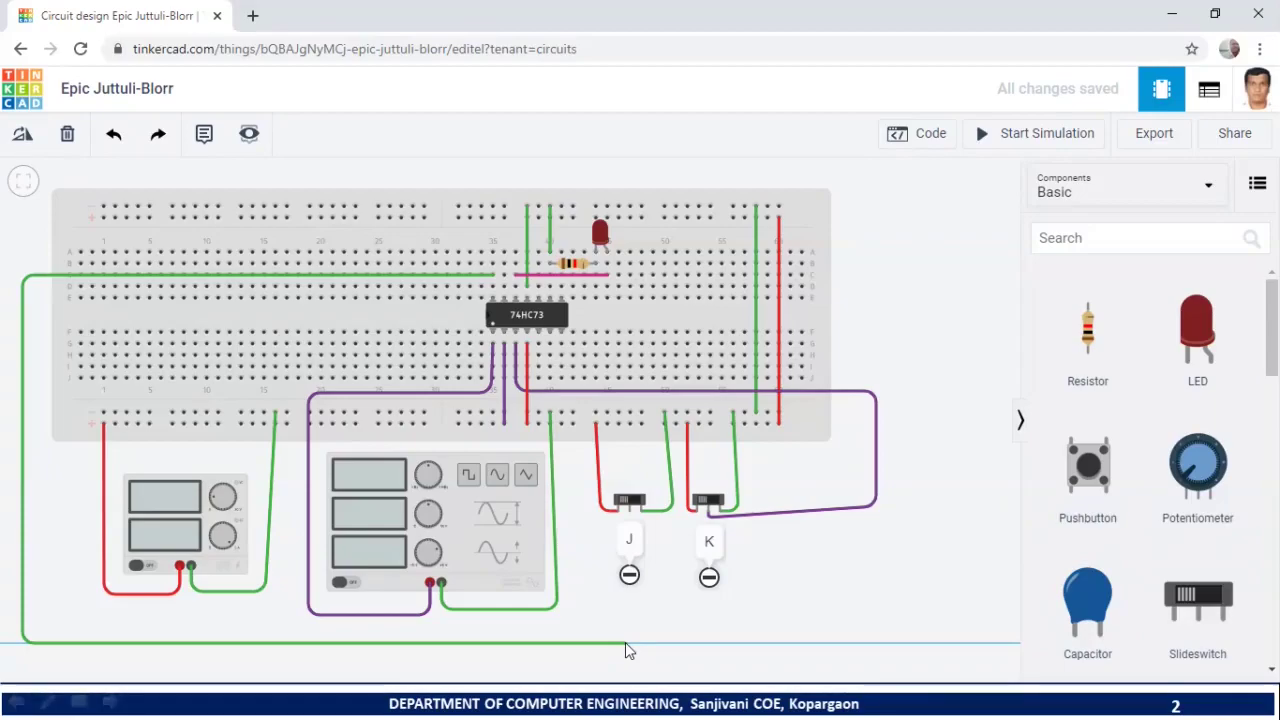
left_click(625, 645)
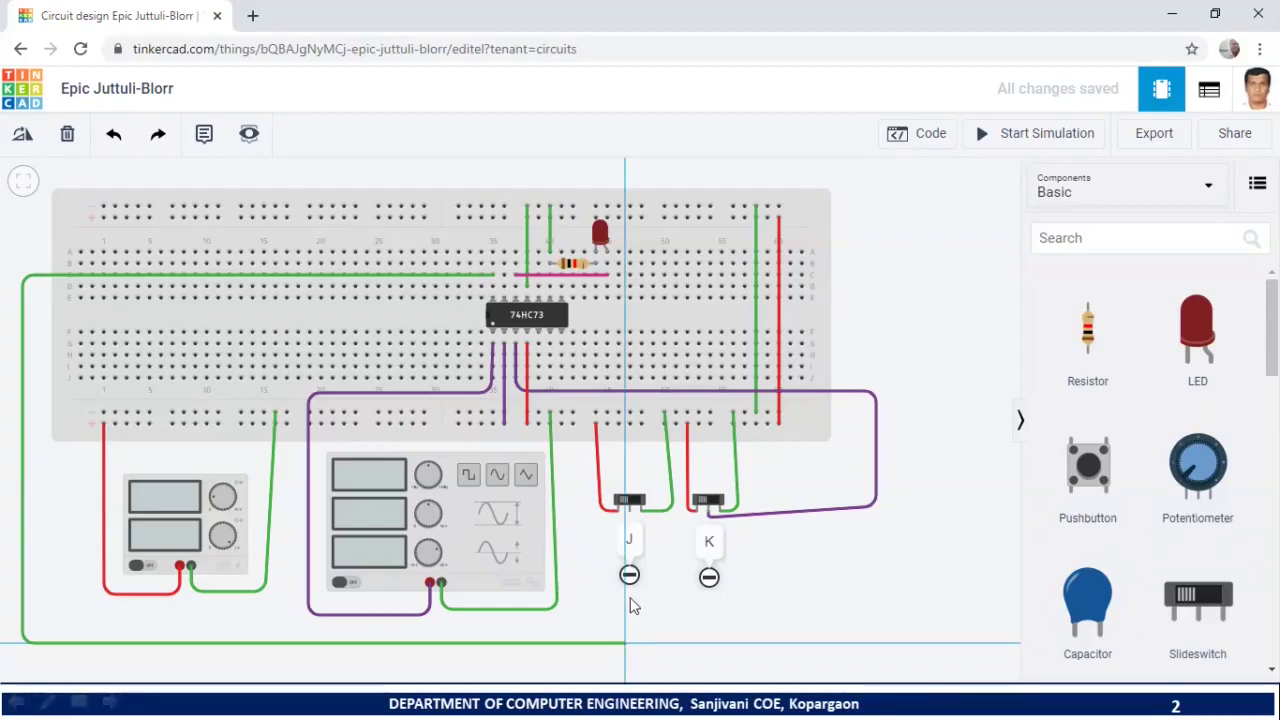
left_click(629, 512)
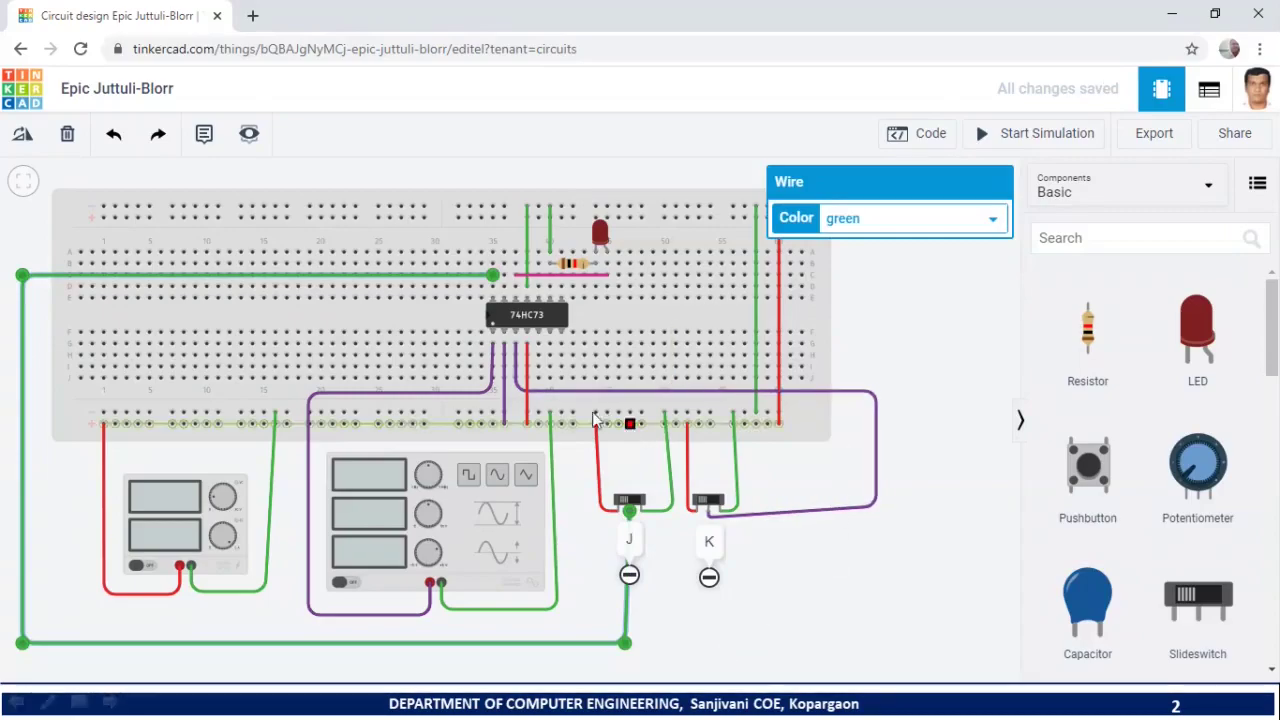
left_click(890, 221)
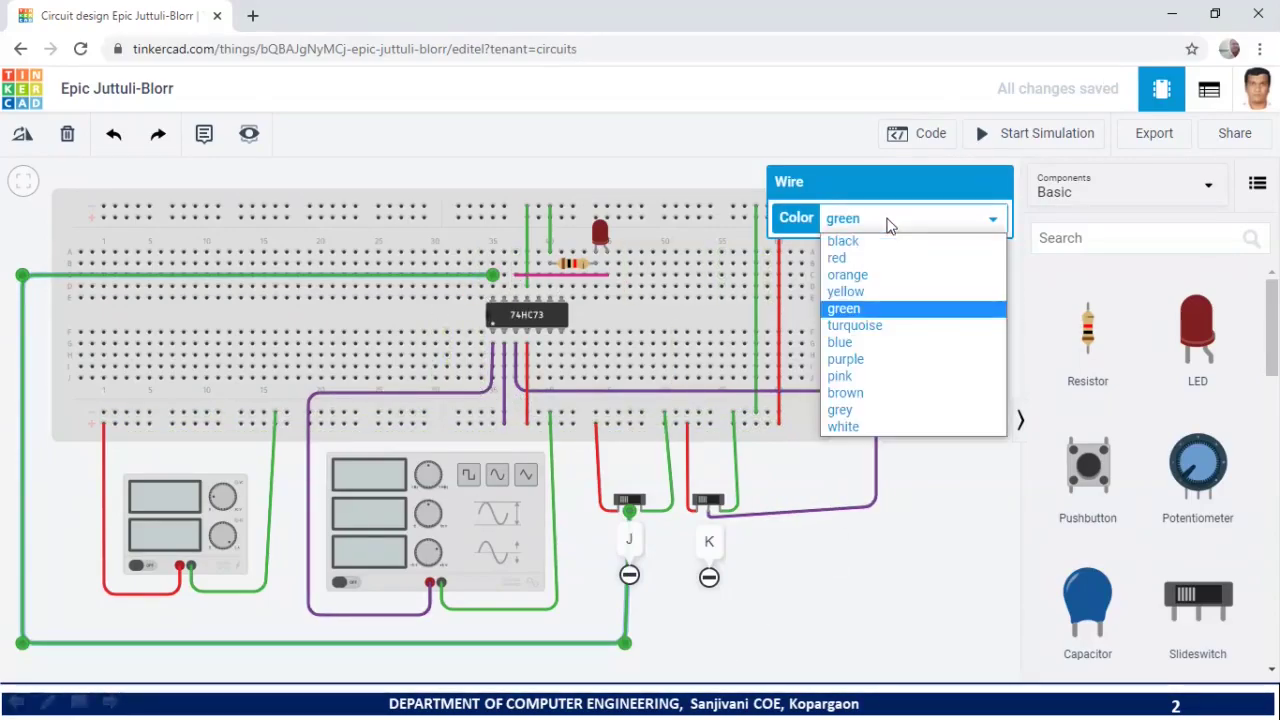
left_click(845, 360)
left_click(946, 441)
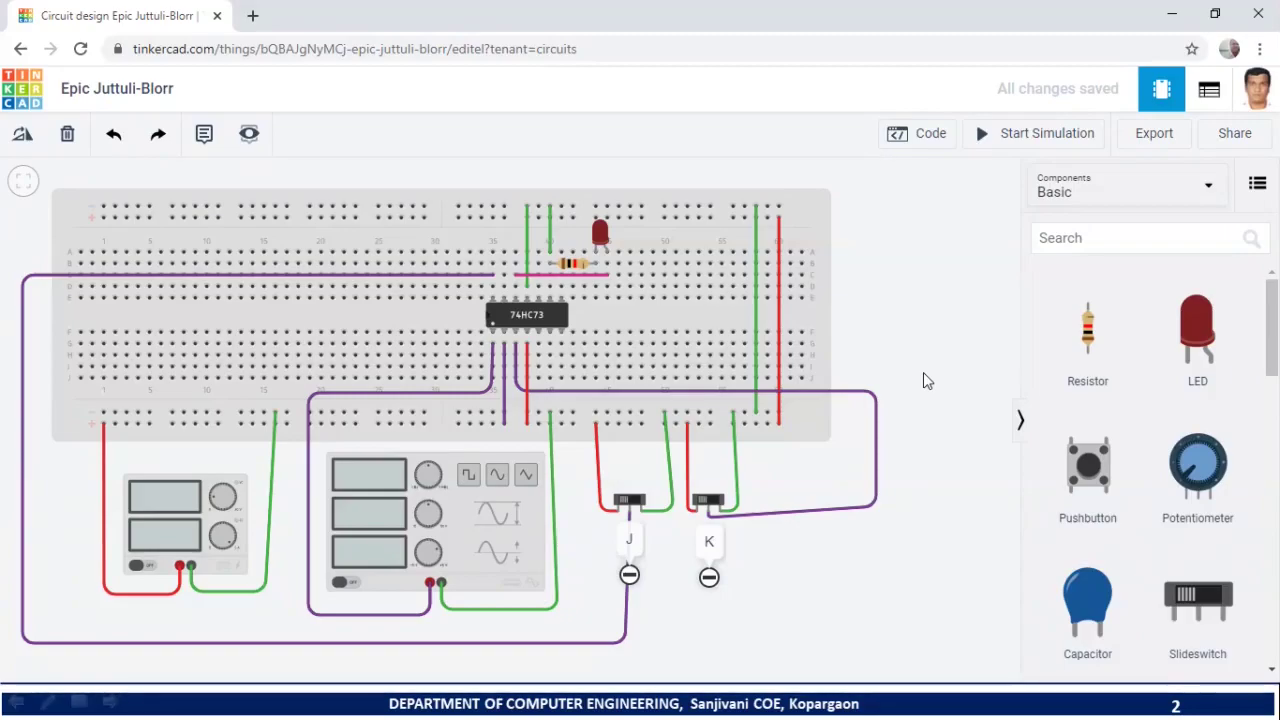
Start the simulation, flip switch J, and display the function generator's 1000 Hz settings
left_click(990, 139)
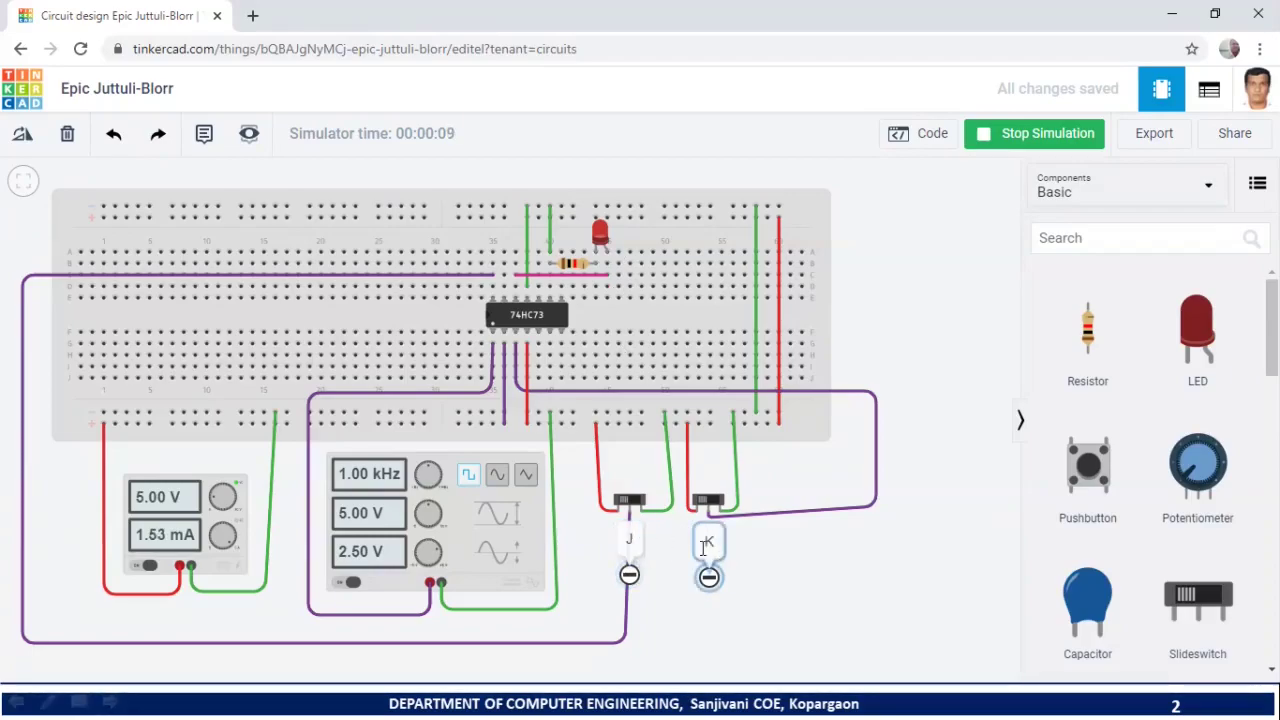
left_click(628, 503)
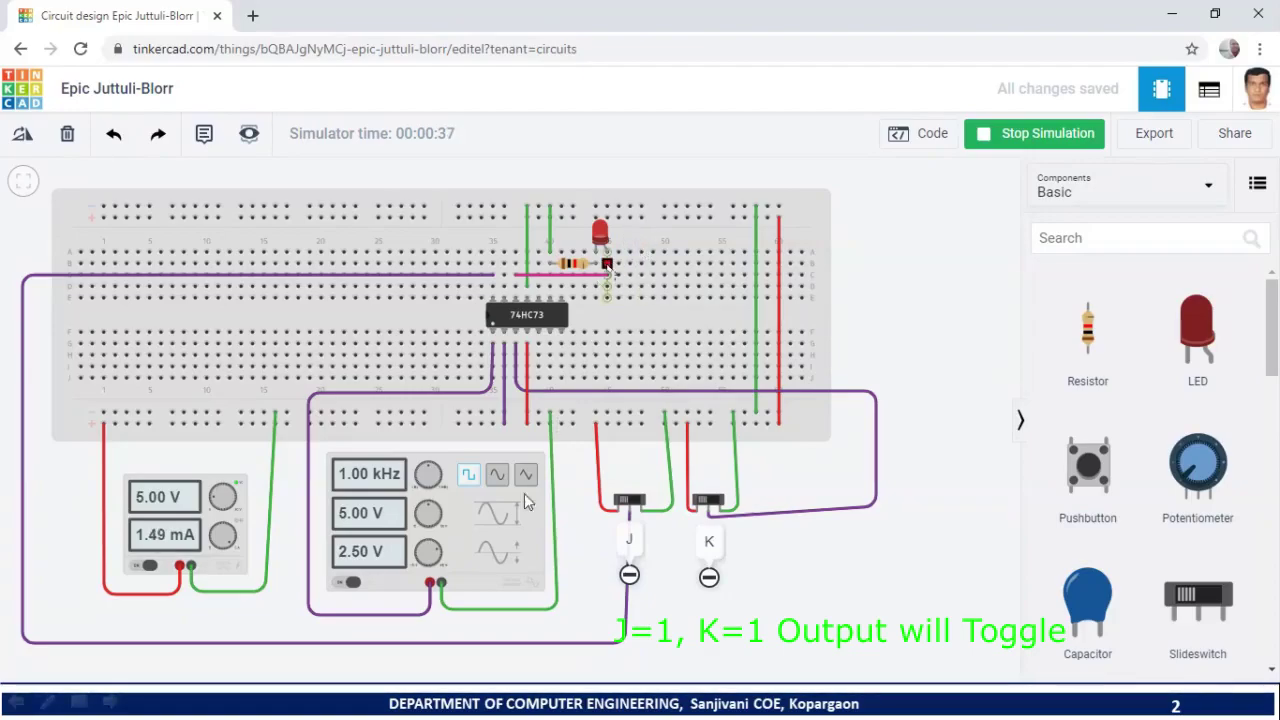
left_click(467, 565)
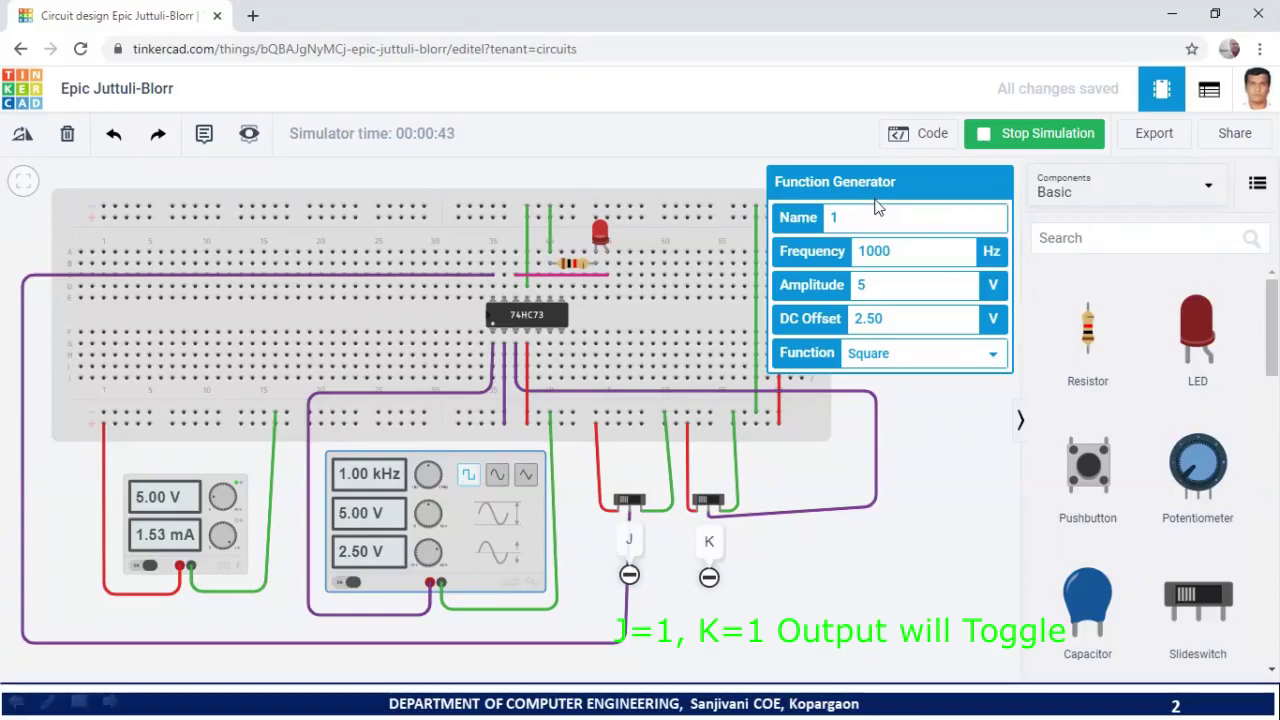
Change the function generator's frequency from 1000 to 5 Hz
left_click(899, 250)
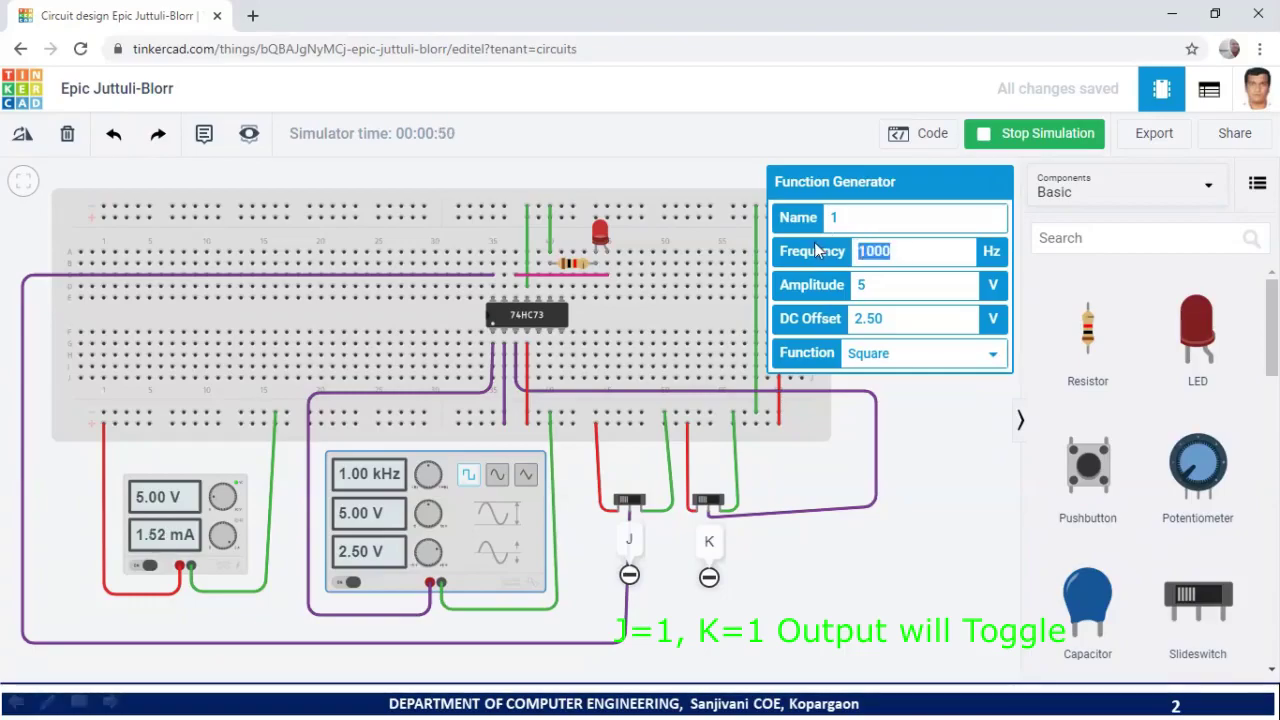
type("5")
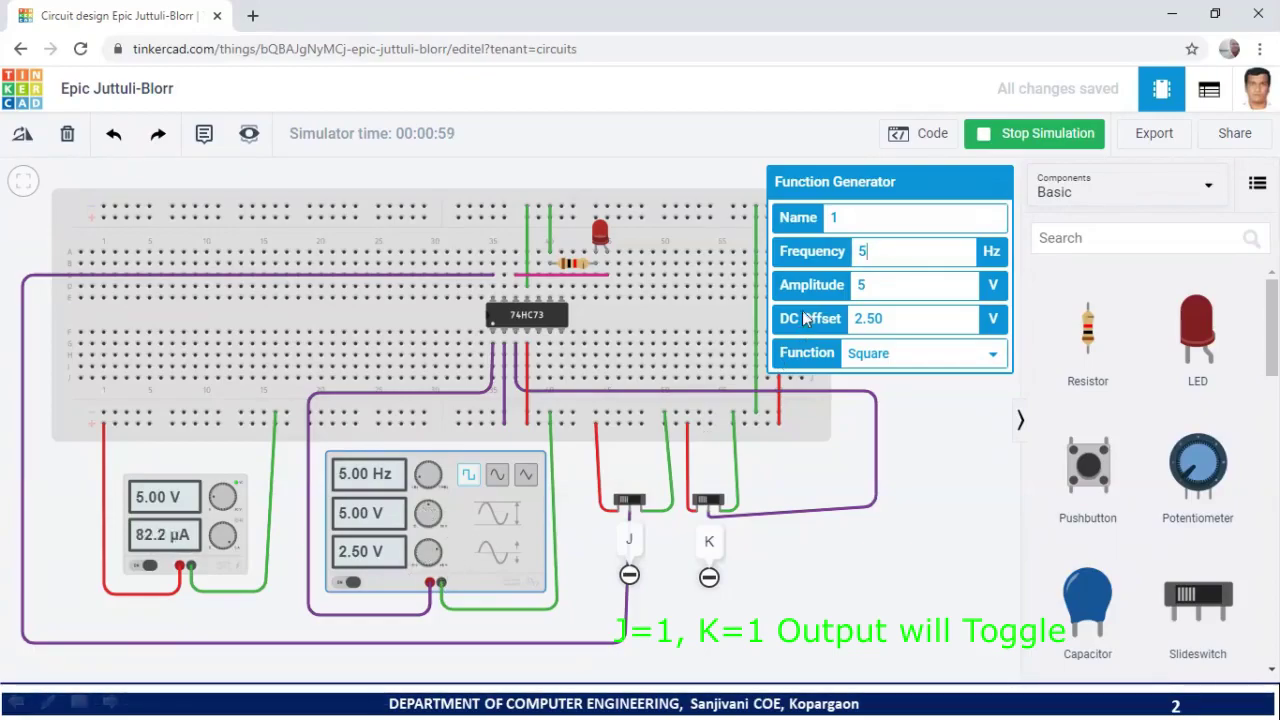
left_click(950, 435)
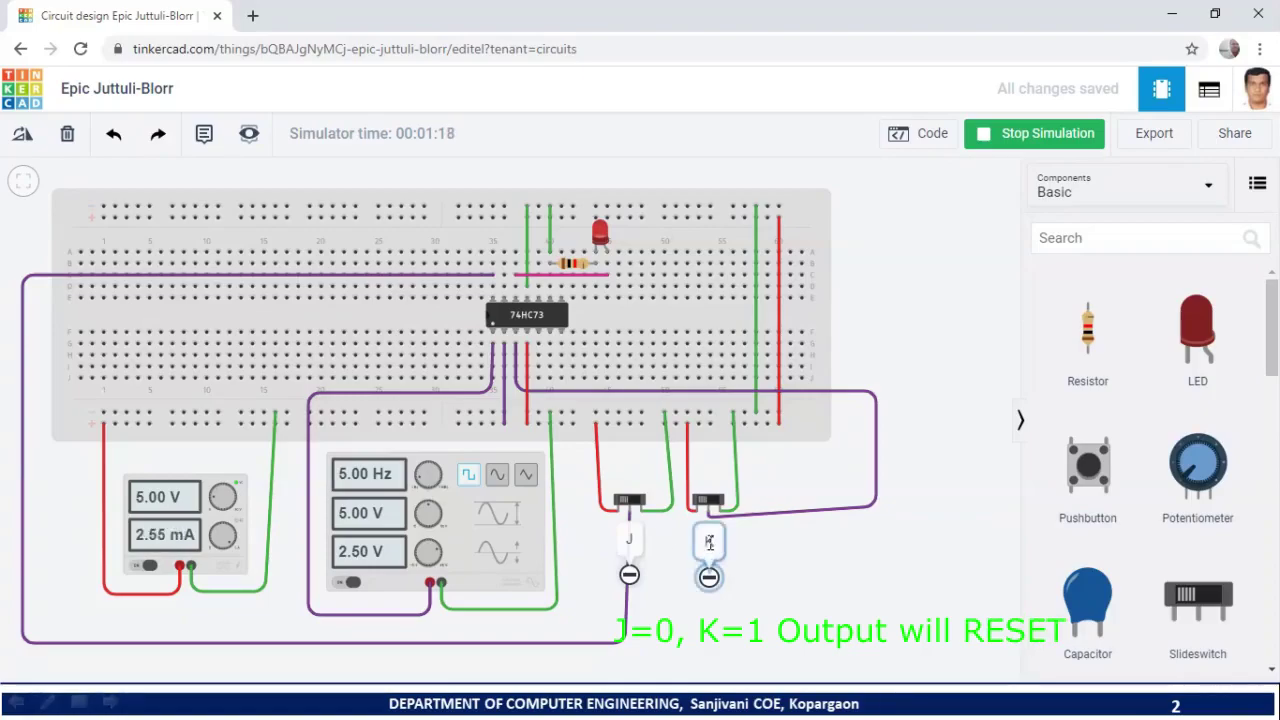
In the running simulation, flip J to 1 with K at 0, then return J to 0 for J=0, K=0
left_click(631, 501)
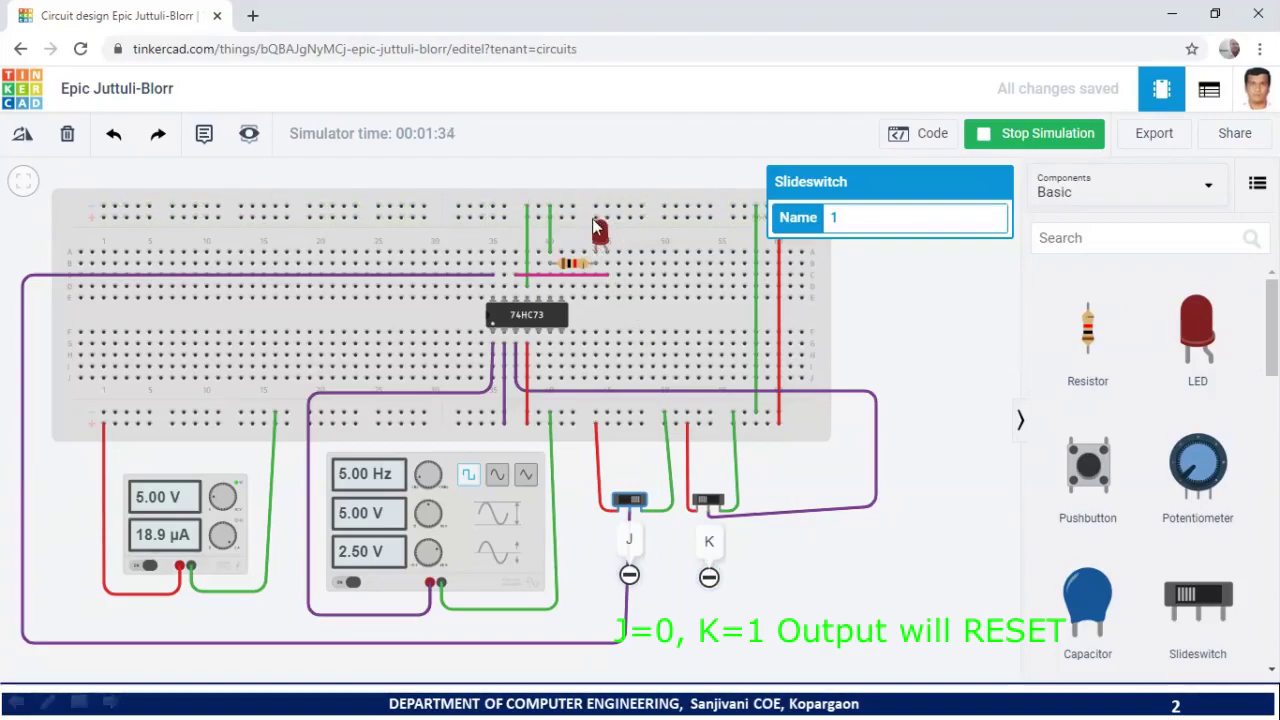
left_click(627, 501)
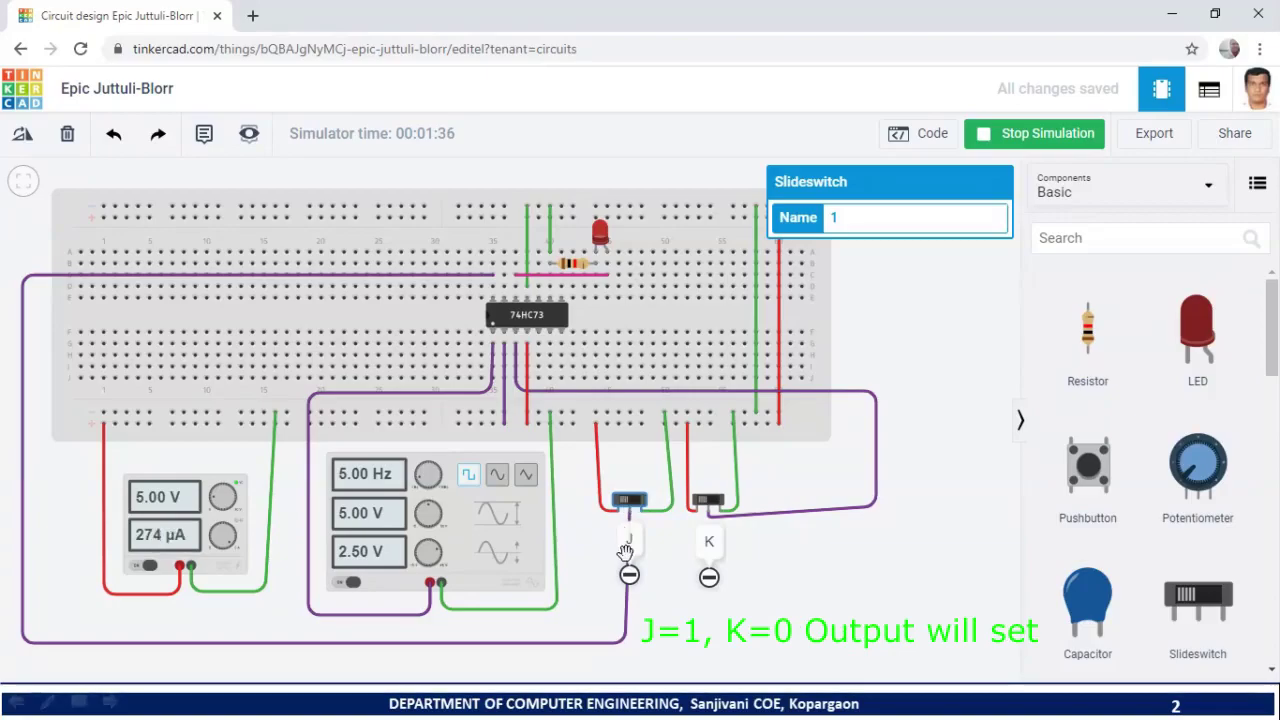
left_click(712, 502)
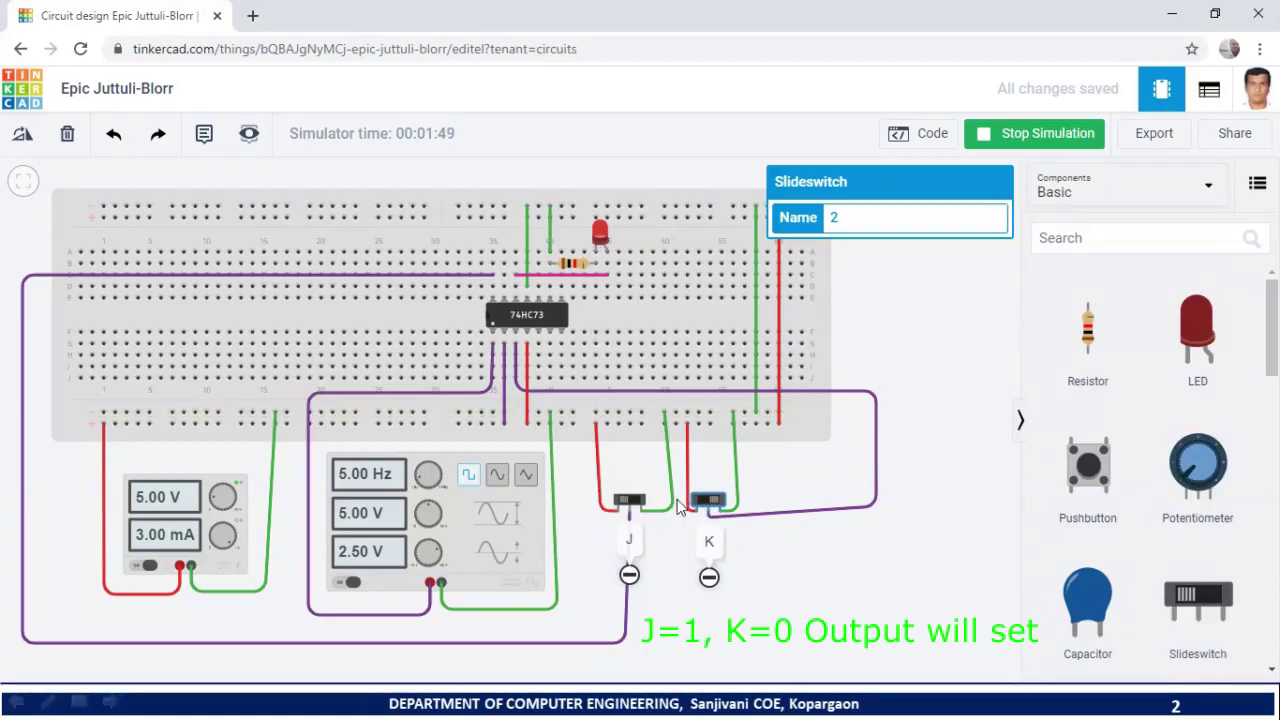
left_click(630, 501)
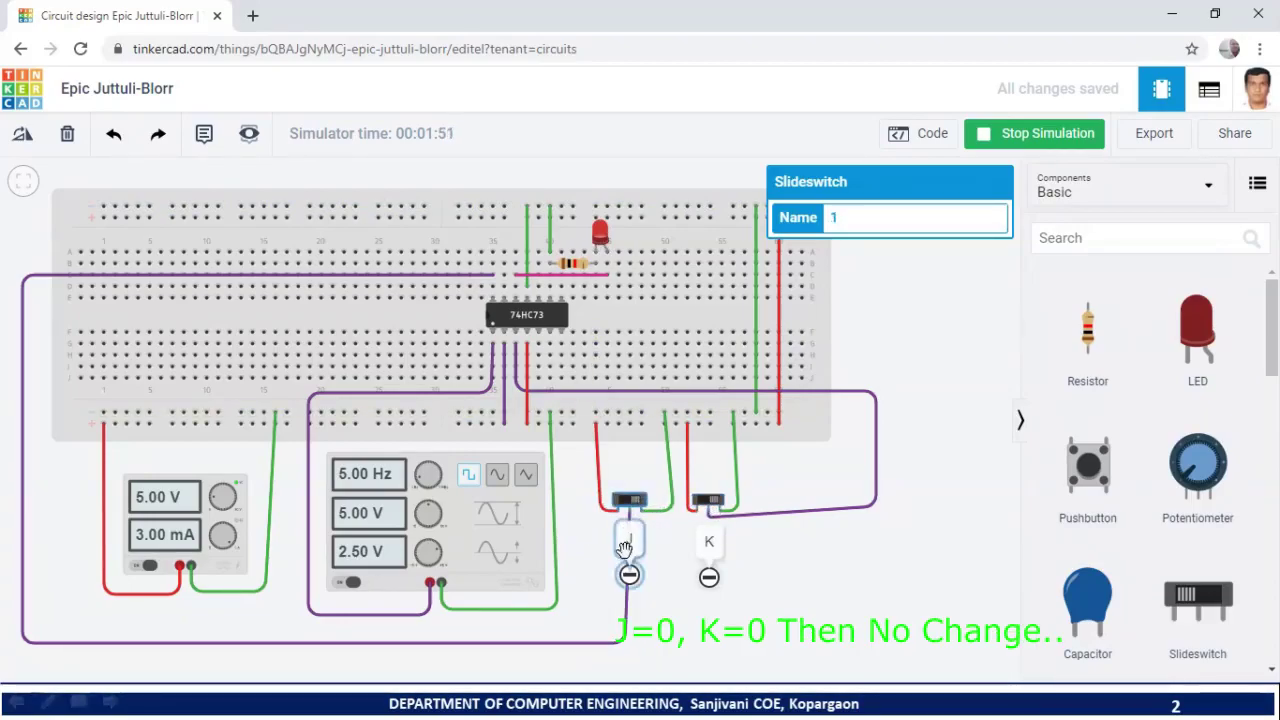